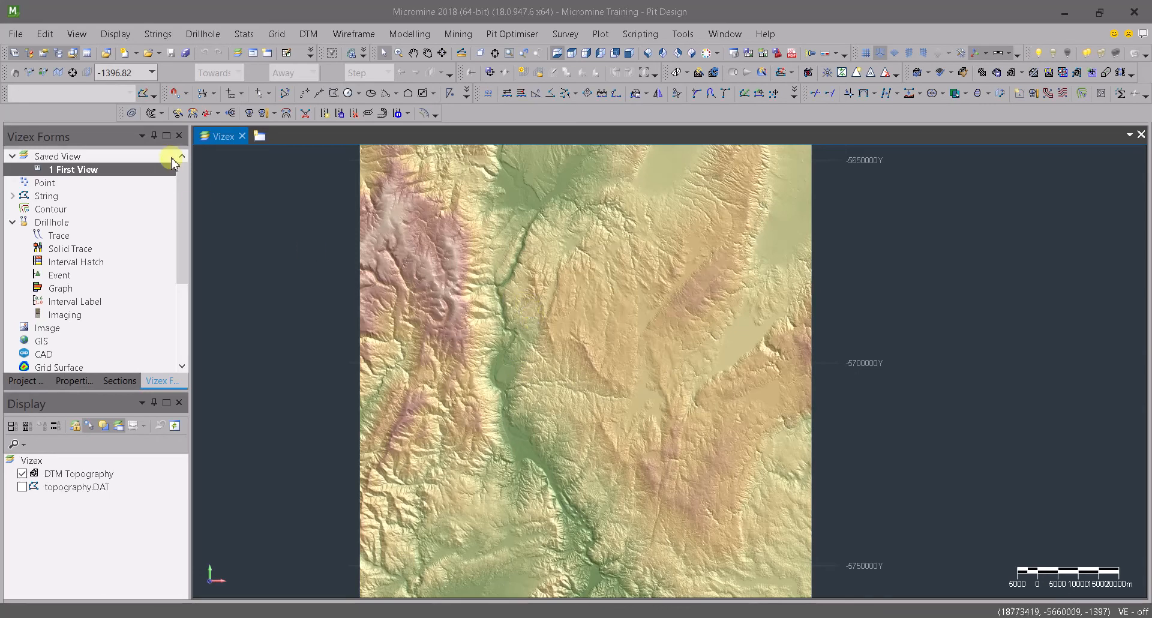
Hide the DTM Topography layer, then create a new string layer and display the topography.DAT contours
{"action": "left_click", "coordinate": [22, 474]}
{"action": "left_click", "coordinate": [22, 474]}
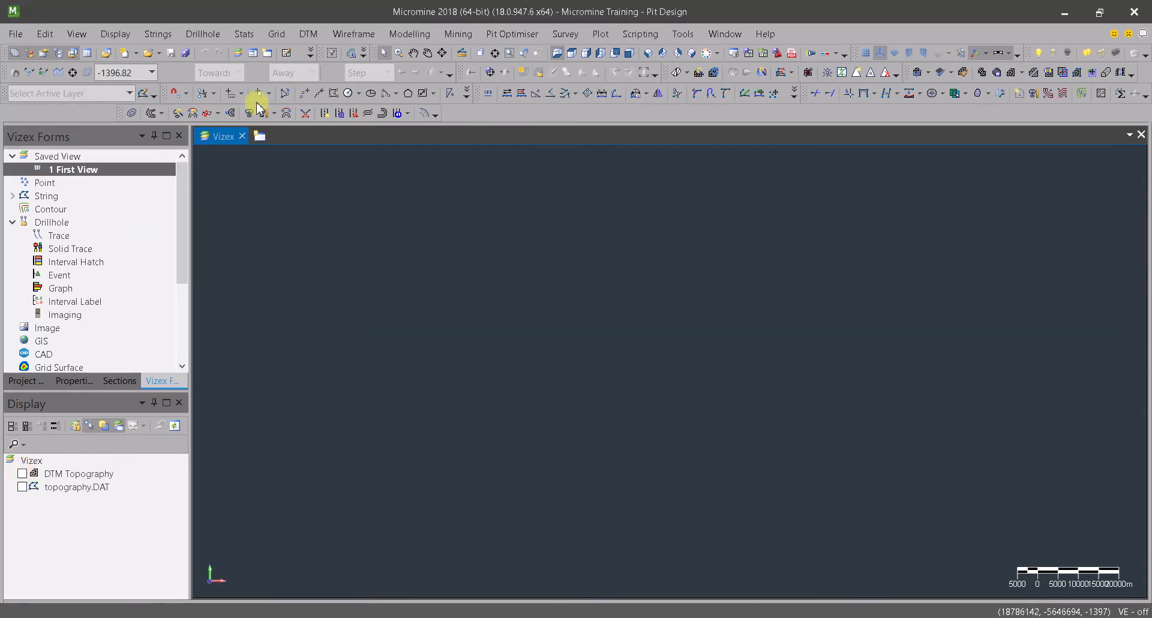
{"action": "left_click", "coordinate": [130, 94]}
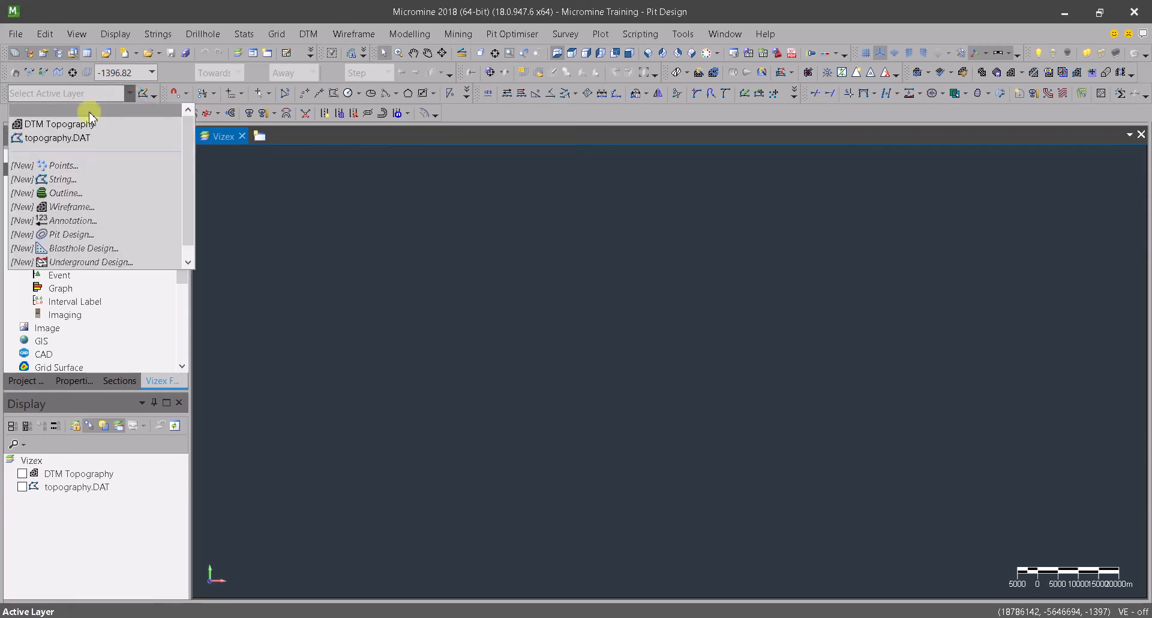
{"action": "left_click", "coordinate": [72, 178]}
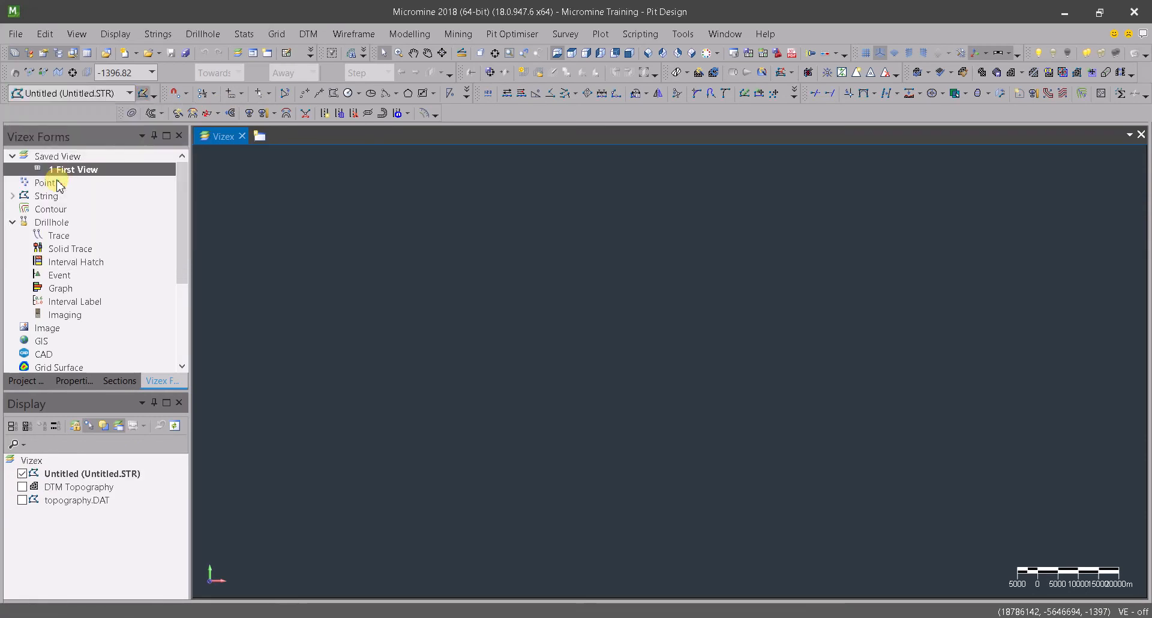
{"action": "left_click", "coordinate": [22, 500]}
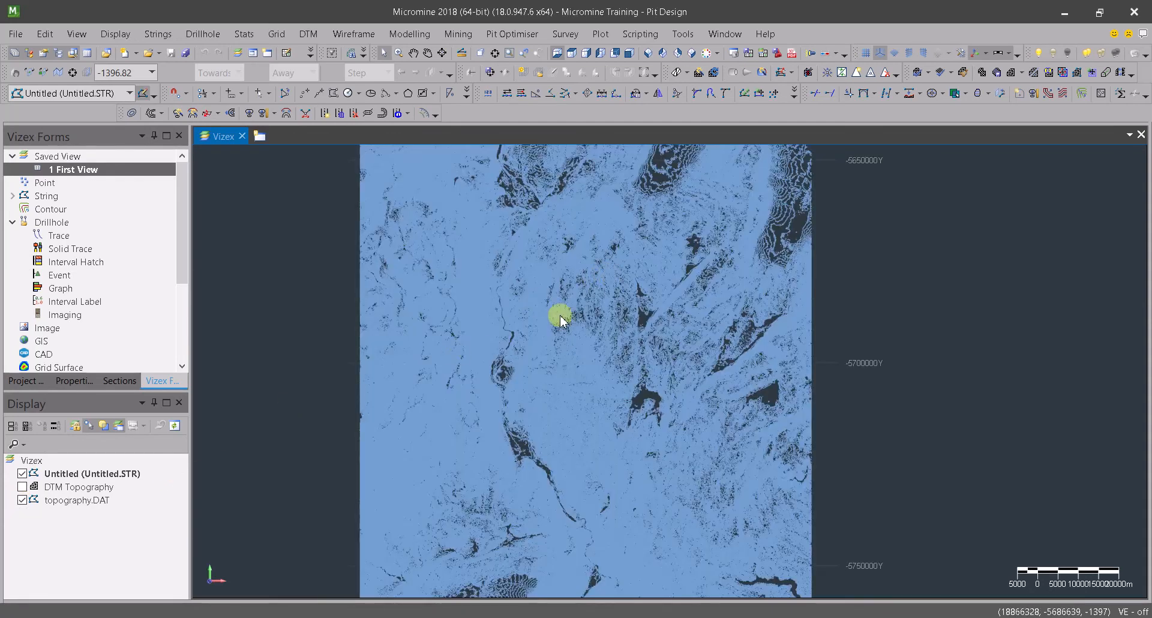
Draw a closed four-sided boundary string about 50 km wide and 45 km high around the central topography
{"action": "left_click", "coordinate": [319, 94]}
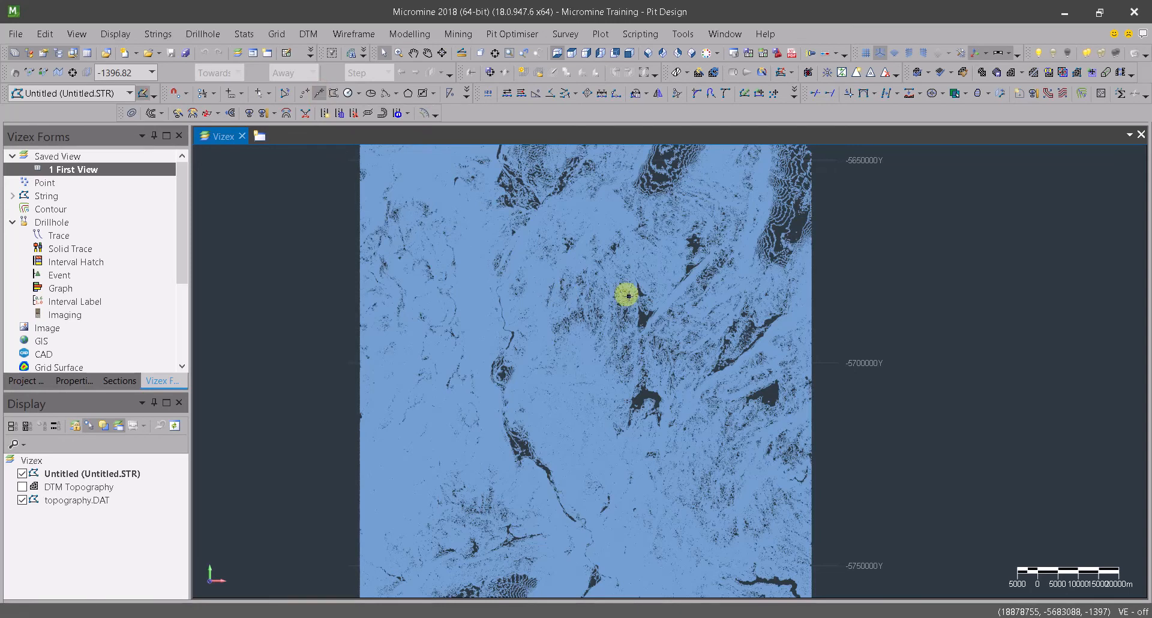
{"action": "left_click", "coordinate": [704, 249]}
{"action": "left_click", "coordinate": [503, 248]}
{"action": "left_click", "coordinate": [506, 438]}
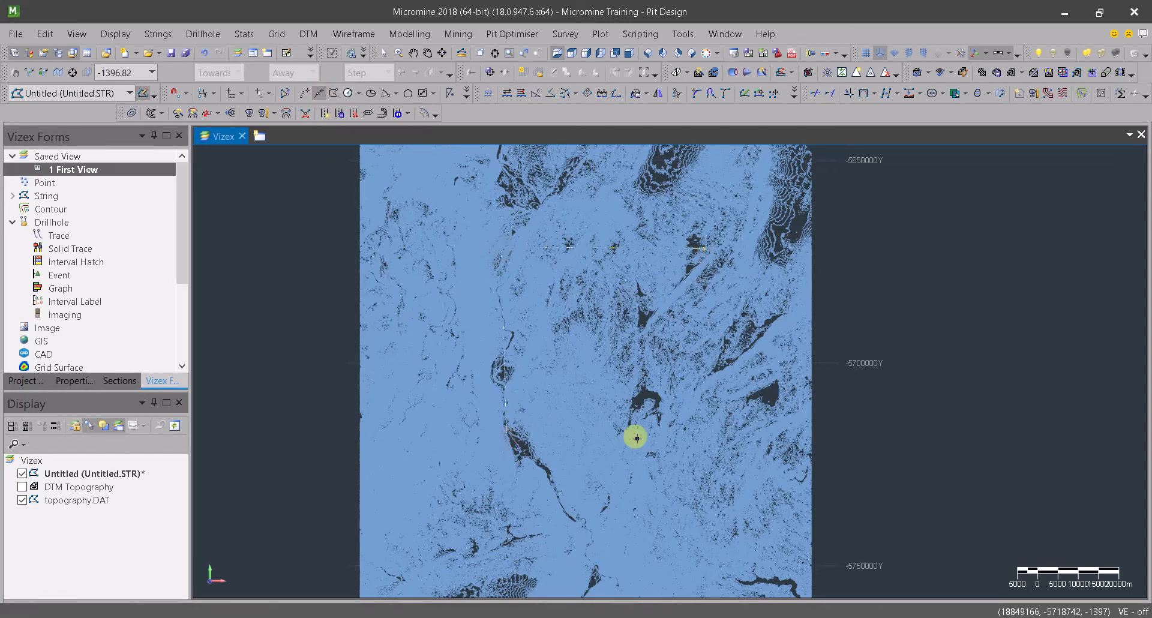
{"action": "left_click", "coordinate": [732, 433]}
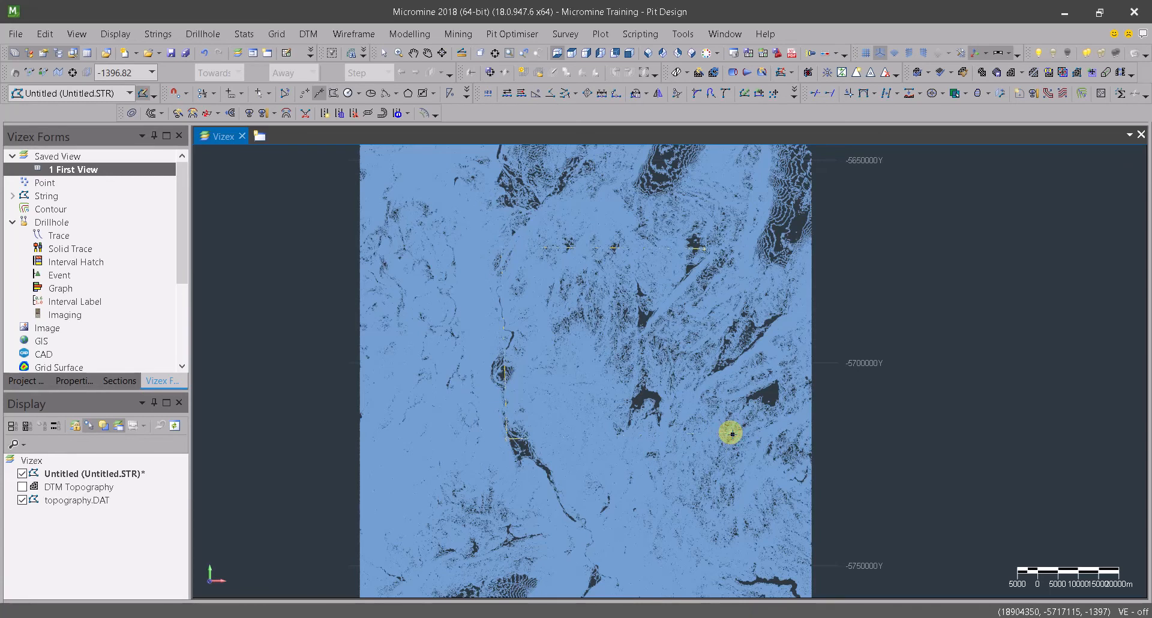
{"action": "mouse_move", "coordinate": [733, 437]}
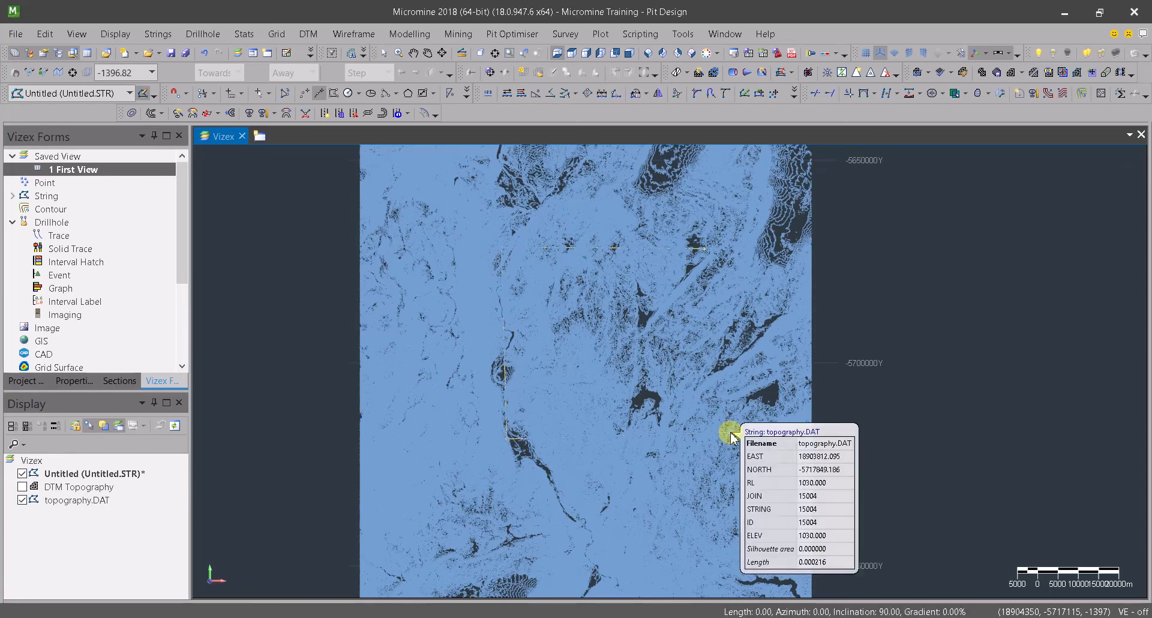
{"action": "left_click", "coordinate": [725, 257]}
{"action": "right_click", "coordinate": [712, 278]}
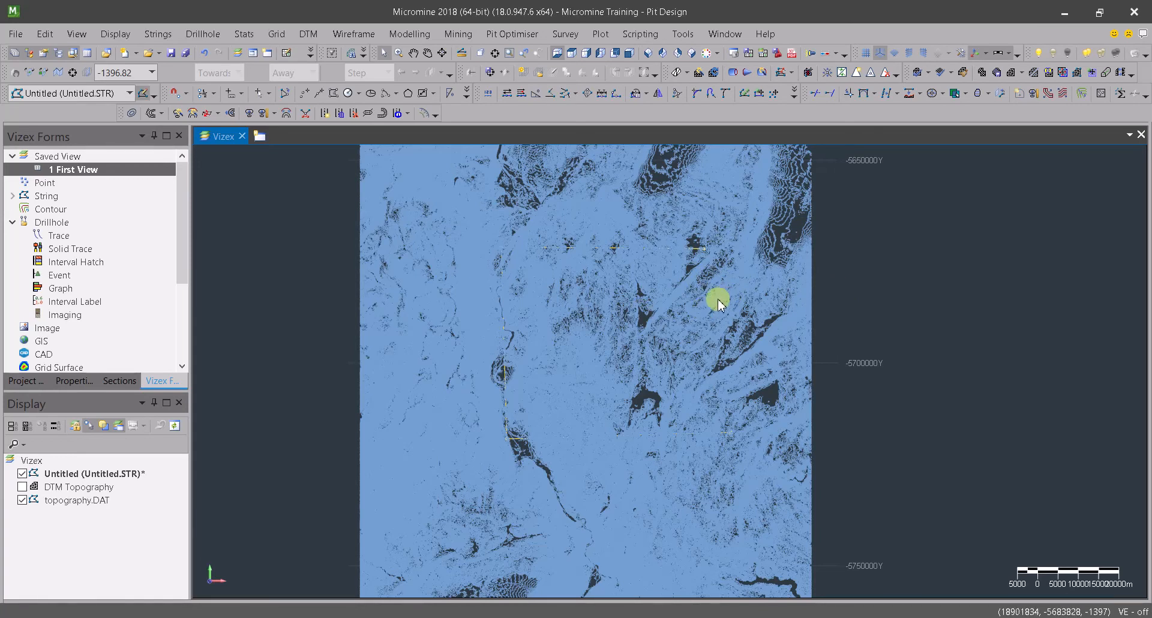
{"action": "right_click", "coordinate": [715, 298]}
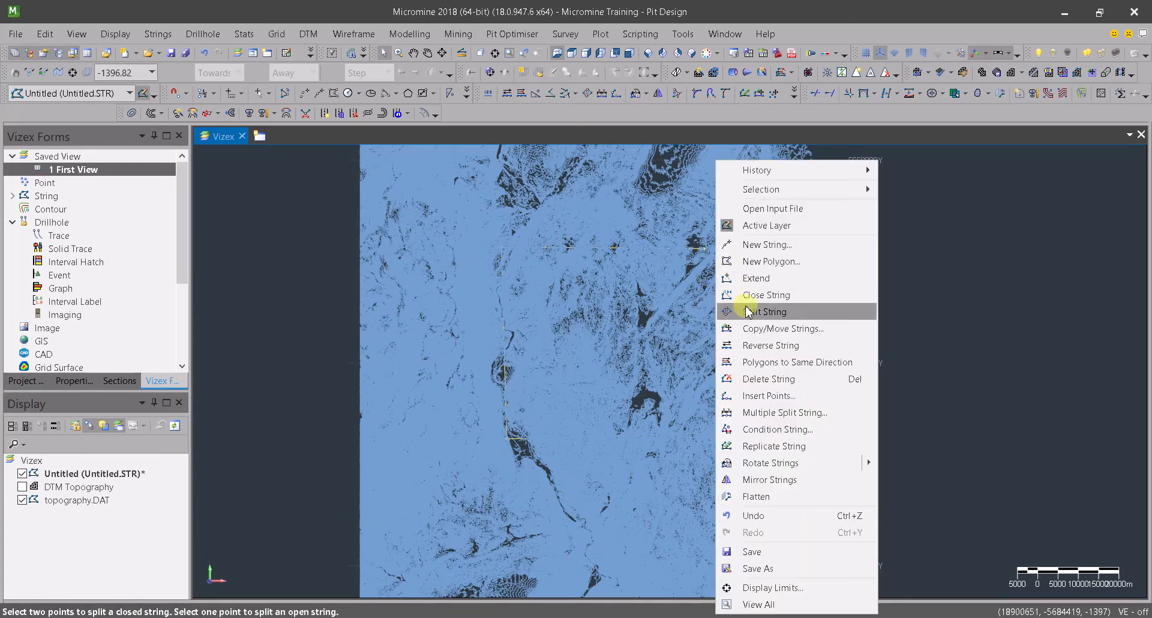
{"action": "left_click", "coordinate": [742, 295]}
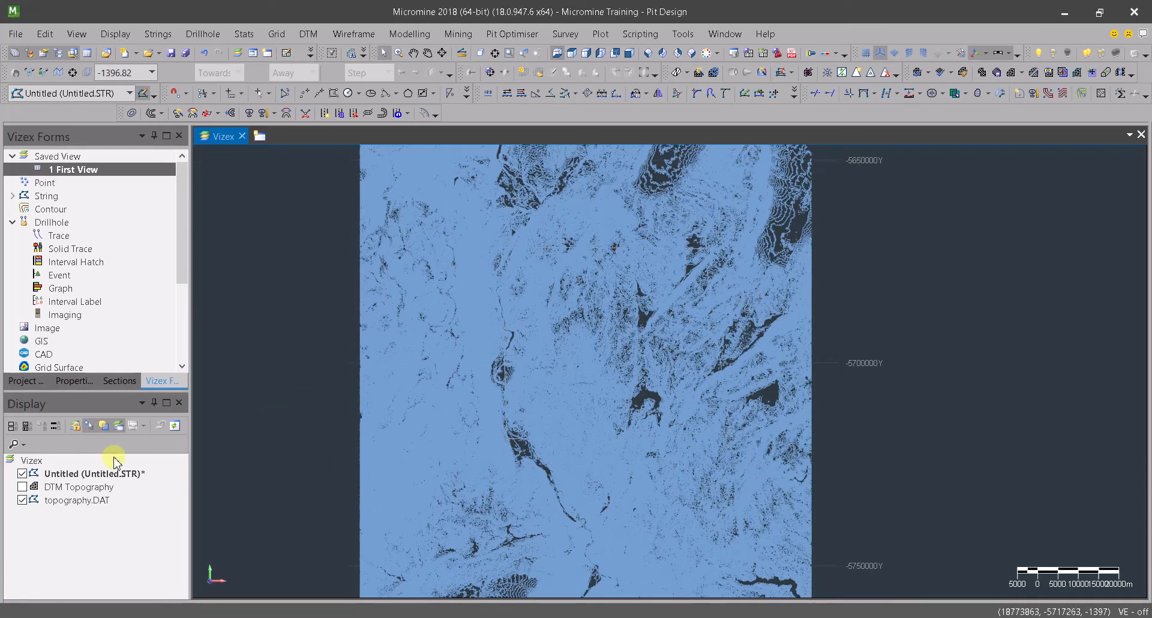
Hide the boundary string layer and start Create DTM with all topography.DAT strings selected as the source
{"action": "left_click", "coordinate": [22, 473]}
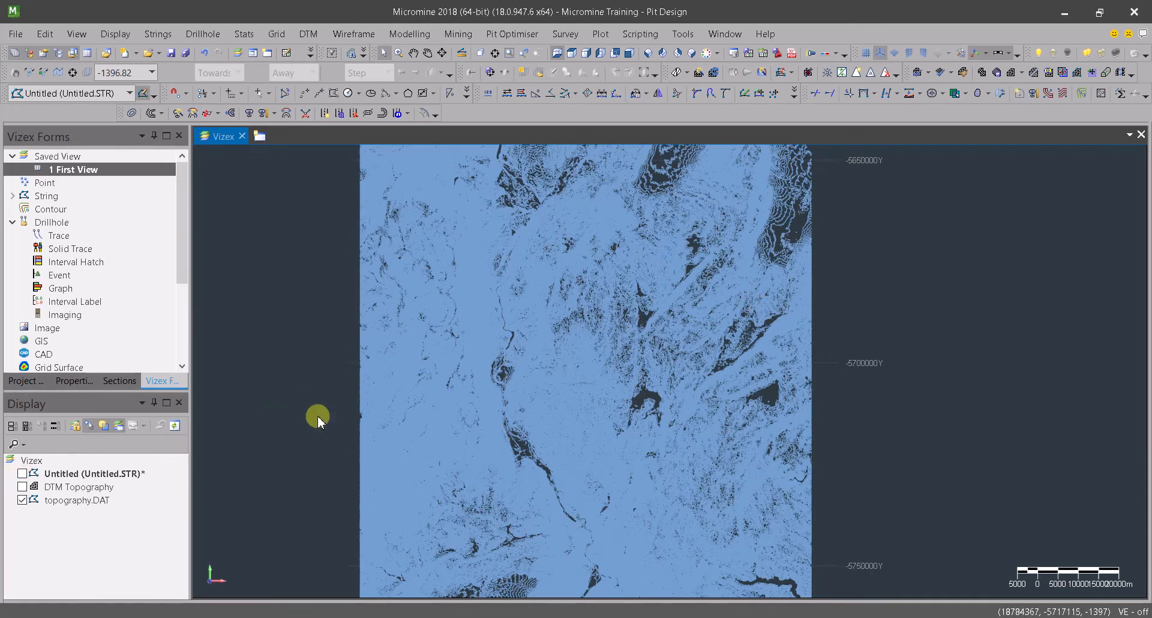
{"action": "scroll", "coordinate": [624, 348], "scroll_direction": "up", "scroll_amount": 1}
{"action": "scroll", "coordinate": [624, 348], "scroll_direction": "down", "scroll_amount": 3}
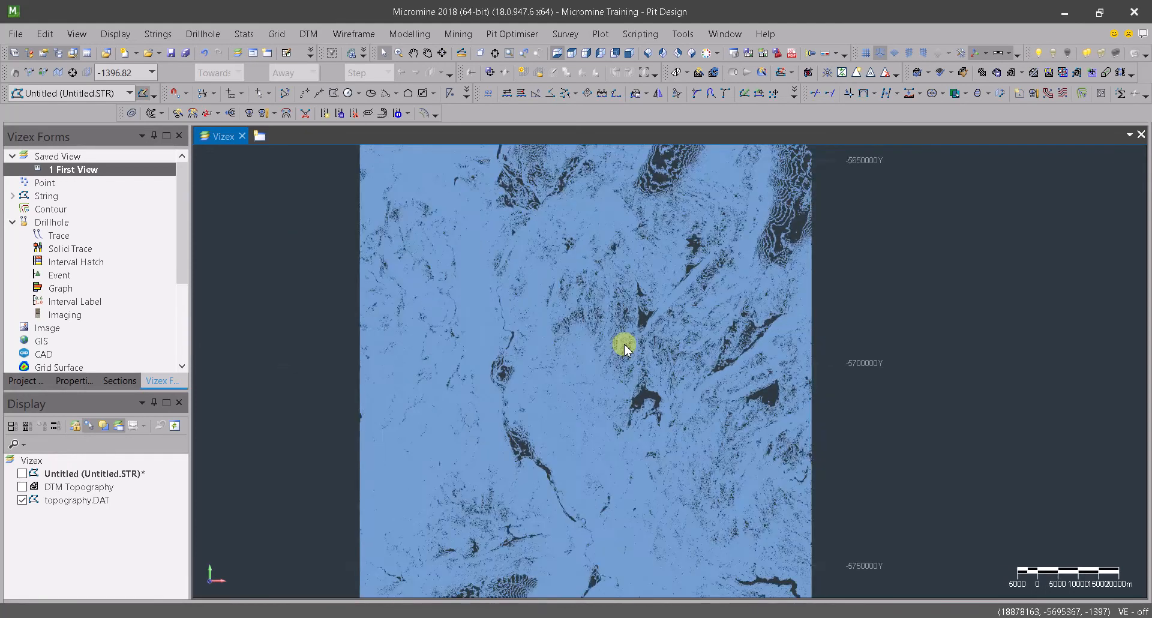
{"action": "left_click_drag", "start_coordinate": [435, 172], "coordinate": [814, 547]}
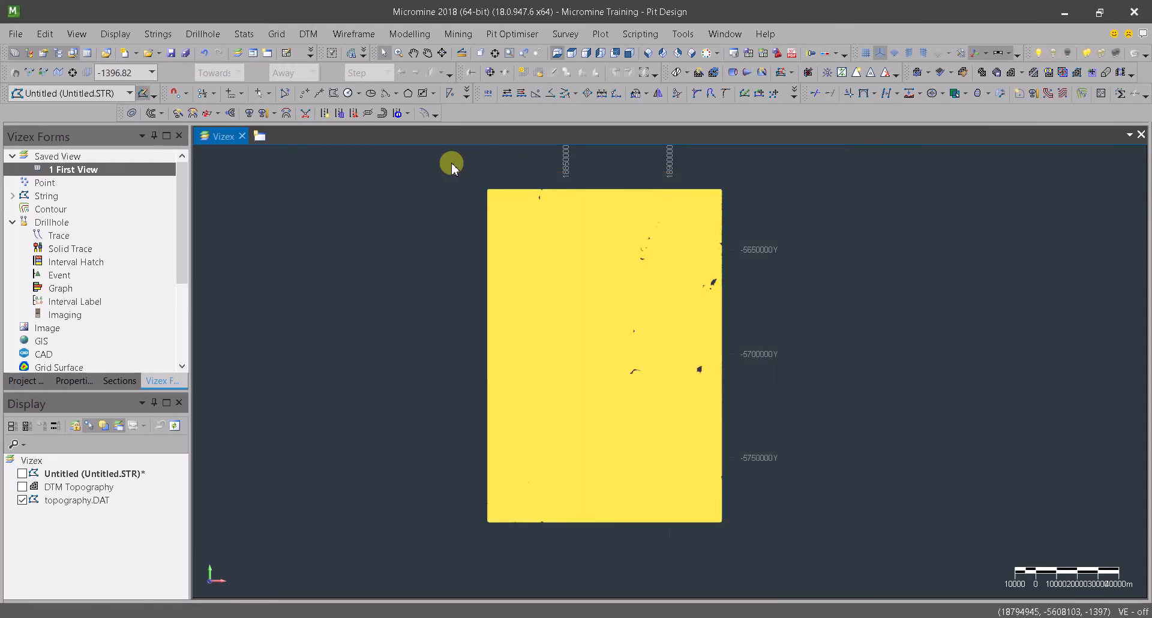
{"action": "left_click", "coordinate": [354, 33]}
{"action": "mouse_move", "coordinate": [367, 70]}
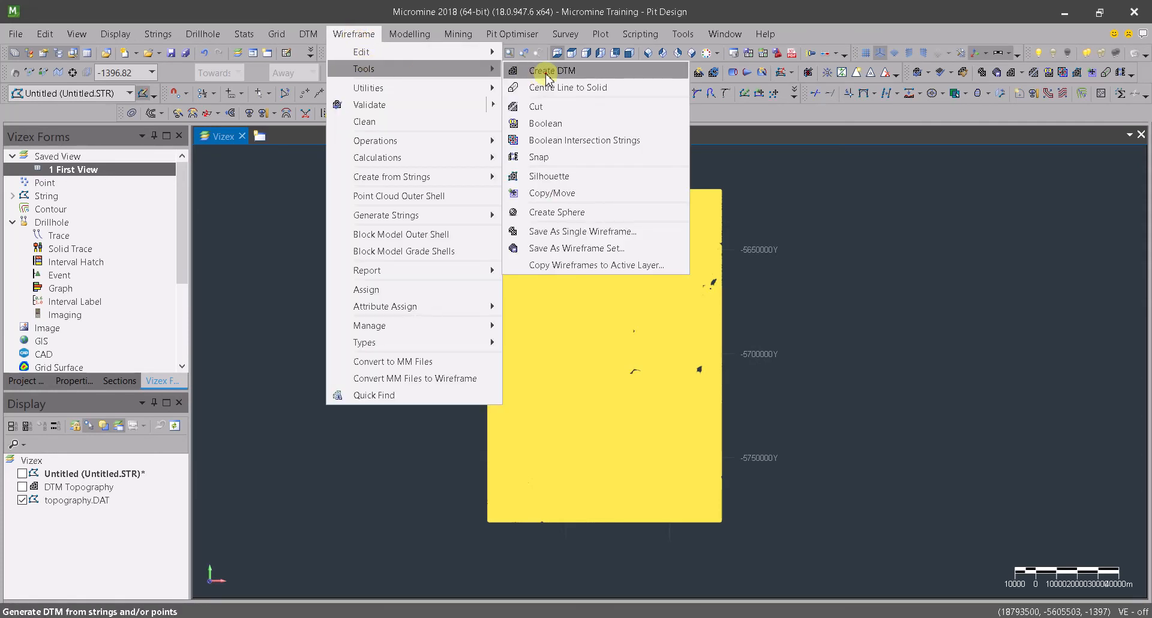
{"action": "left_click", "coordinate": [548, 78]}
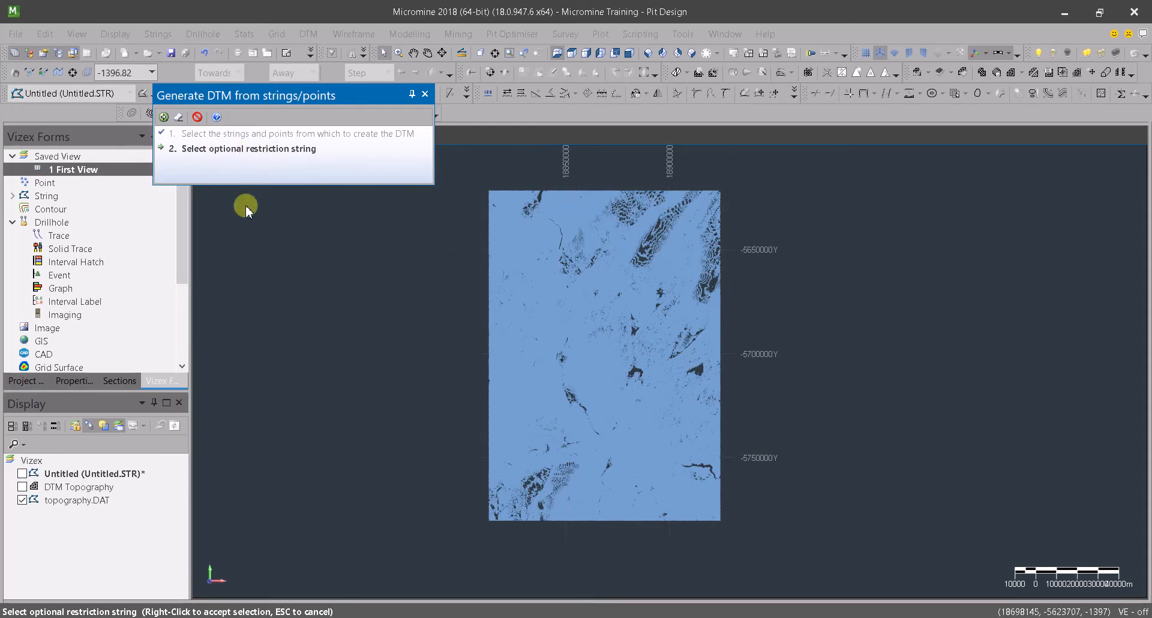
Choose the four-sided boundary in the Untitled.STR layer as the DTM's restriction string, toggling layer visibility to isolate it
{"action": "left_click", "coordinate": [22, 500]}
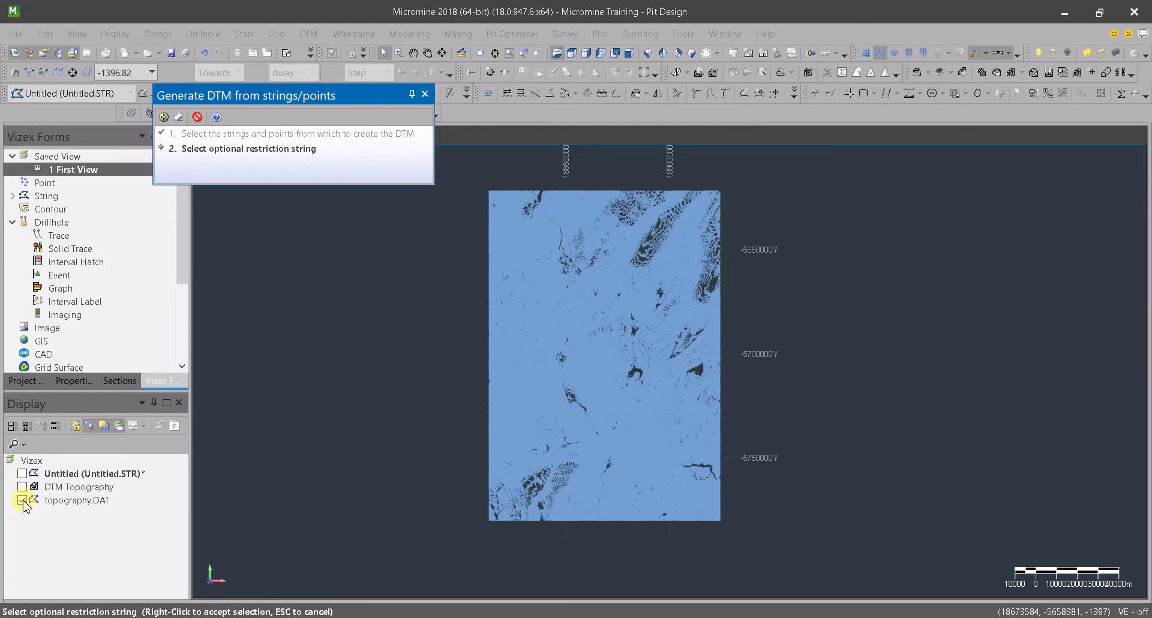
{"action": "left_click", "coordinate": [23, 474]}
{"action": "left_click_drag", "start_coordinate": [513, 248], "coordinate": [789, 462]}
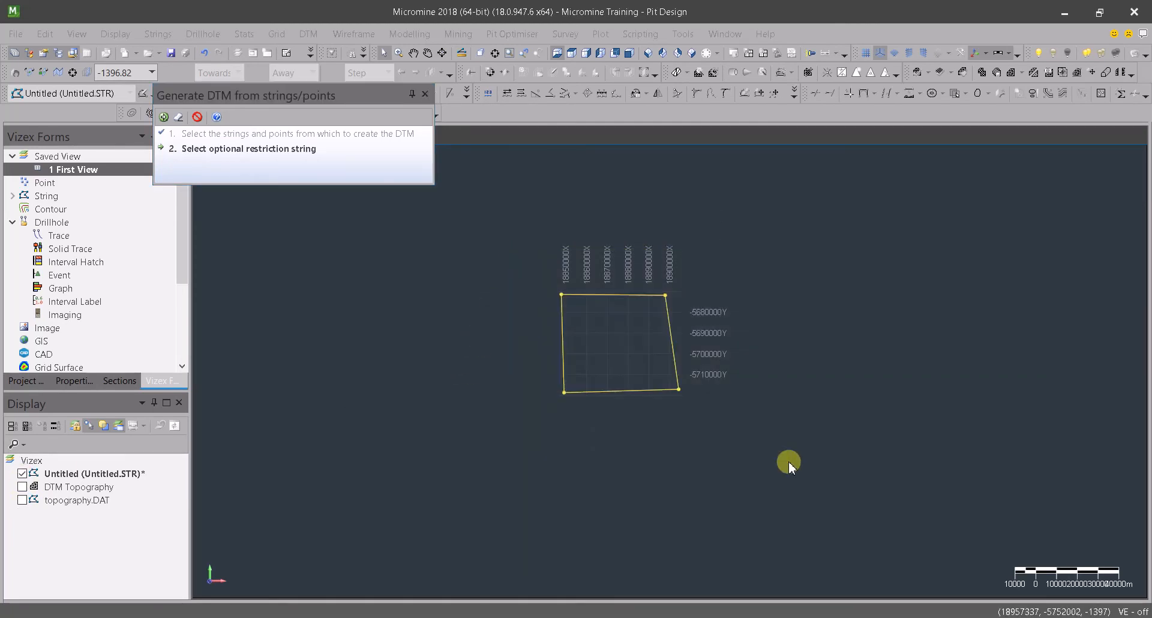
{"action": "left_click", "coordinate": [23, 501]}
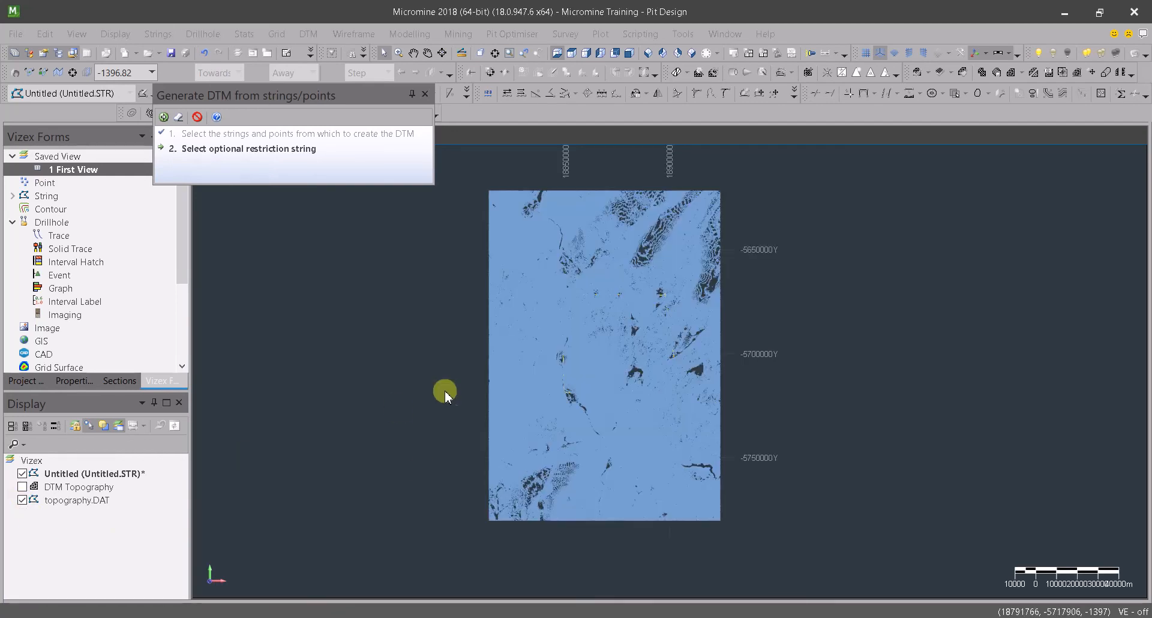
{"action": "right_click", "coordinate": [418, 308]}
Build the restricted wireframe with type DTM, name Topography2 and an orange colour, loading it automatically
{"action": "left_click", "coordinate": [506, 237]}
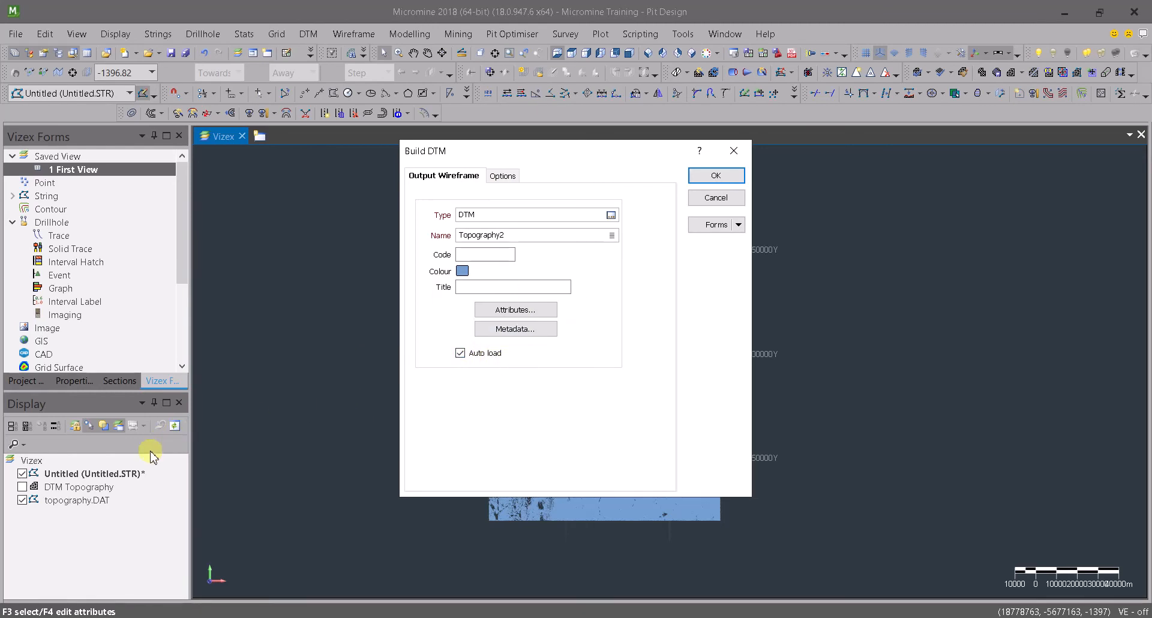
{"action": "left_click", "coordinate": [463, 271]}
{"action": "left_click", "coordinate": [462, 271]}
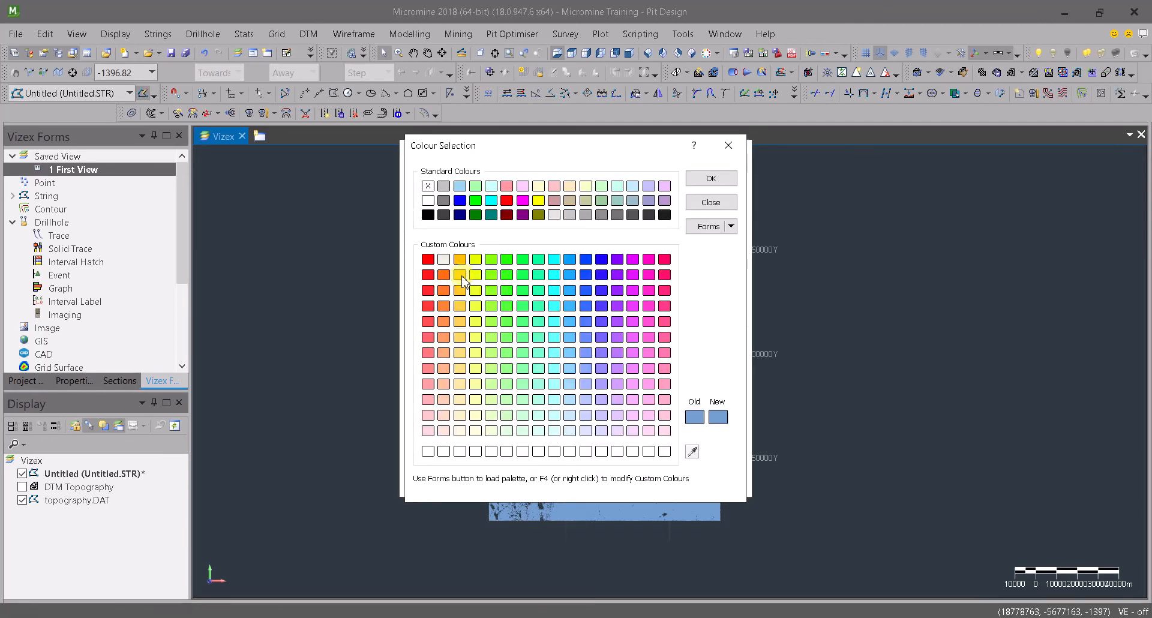
{"action": "left_click", "coordinate": [475, 259]}
{"action": "left_click", "coordinate": [463, 261]}
{"action": "left_click", "coordinate": [711, 179]}
{"action": "left_click", "coordinate": [705, 177]}
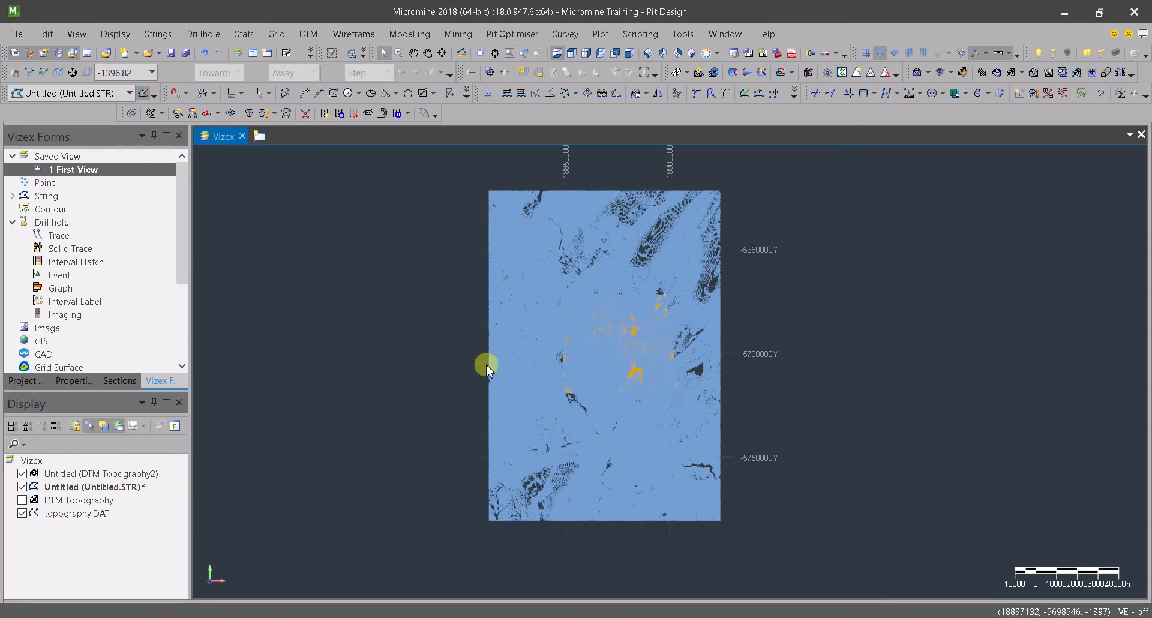
Hide the boundary string and topography.DAT layers so that only the DTM Topography2 surface is displayed
{"action": "left_click", "coordinate": [22, 487]}
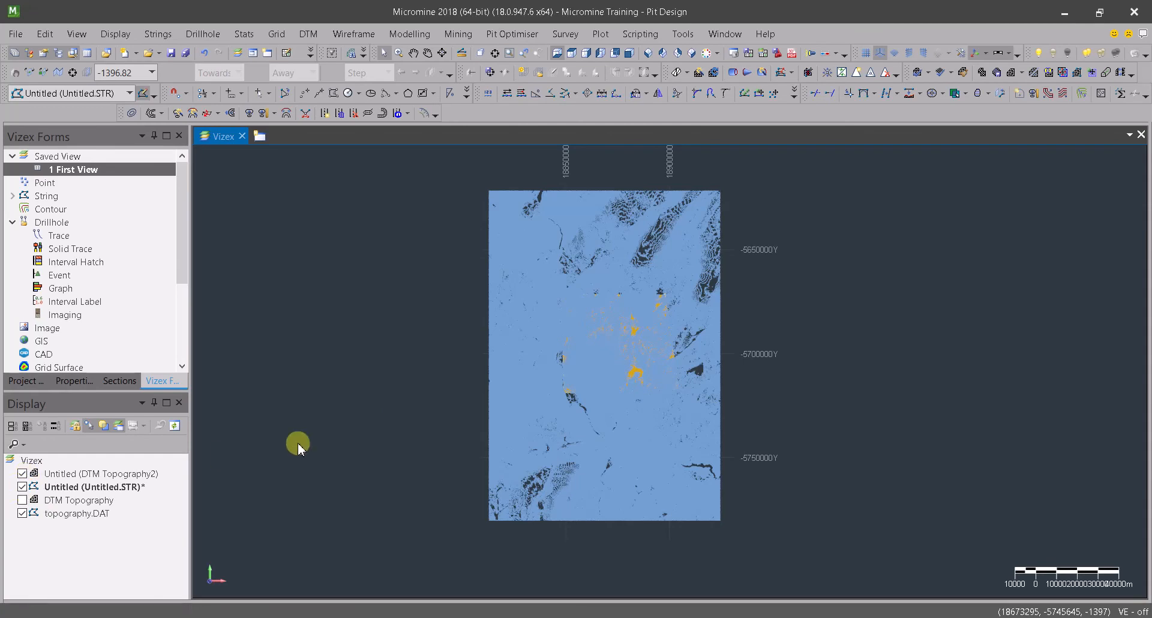
{"action": "left_click", "coordinate": [22, 514]}
{"action": "scroll", "coordinate": [600, 360], "scroll_direction": "up", "scroll_amount": 3}
{"action": "left_click_drag", "start_coordinate": [588, 377], "coordinate": [520, 430]}
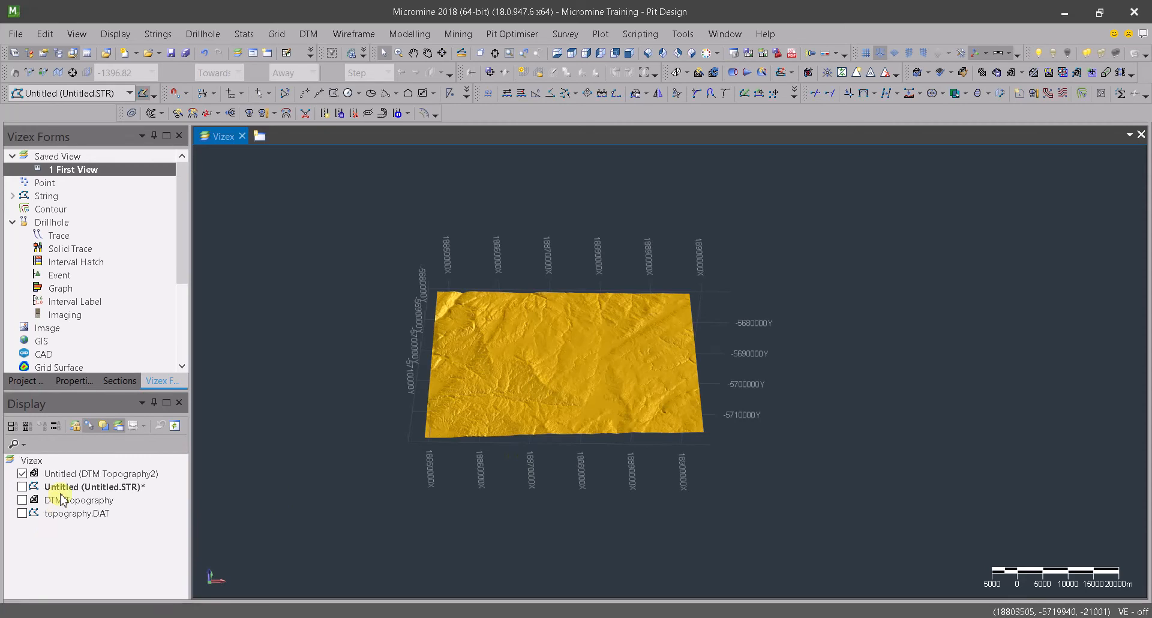
Turn on 3D colour coding by the Z attribute for the DTM Topography2 layer, using numeric colour set 0
{"action": "left_click", "coordinate": [74, 474]}
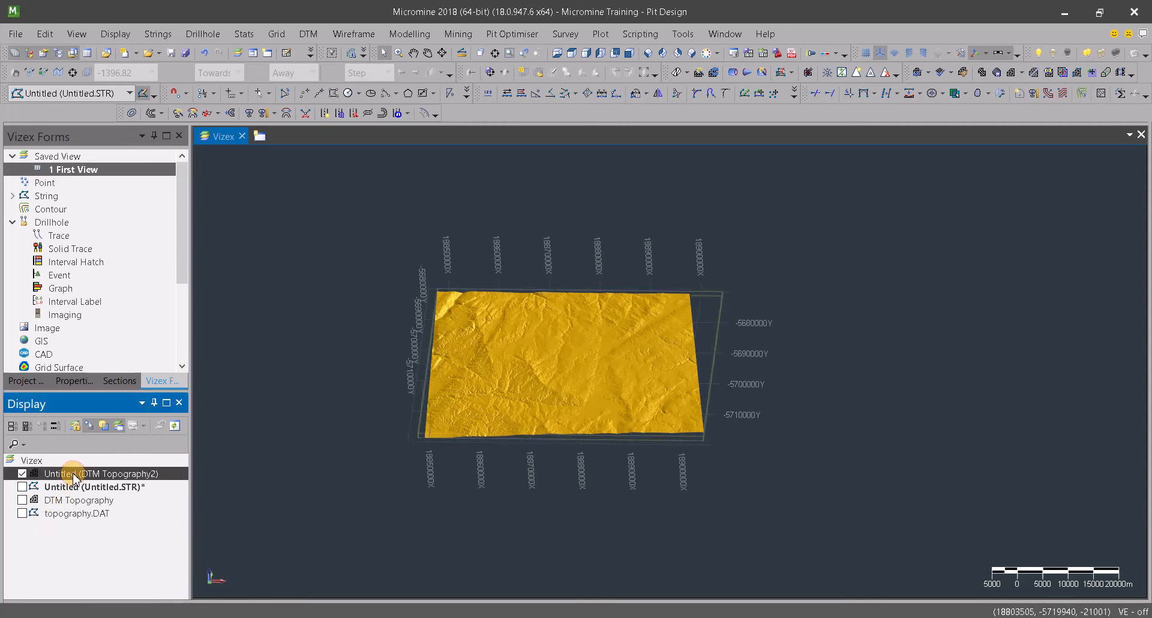
{"action": "right_click", "coordinate": [74, 474]}
{"action": "left_click", "coordinate": [96, 466]}
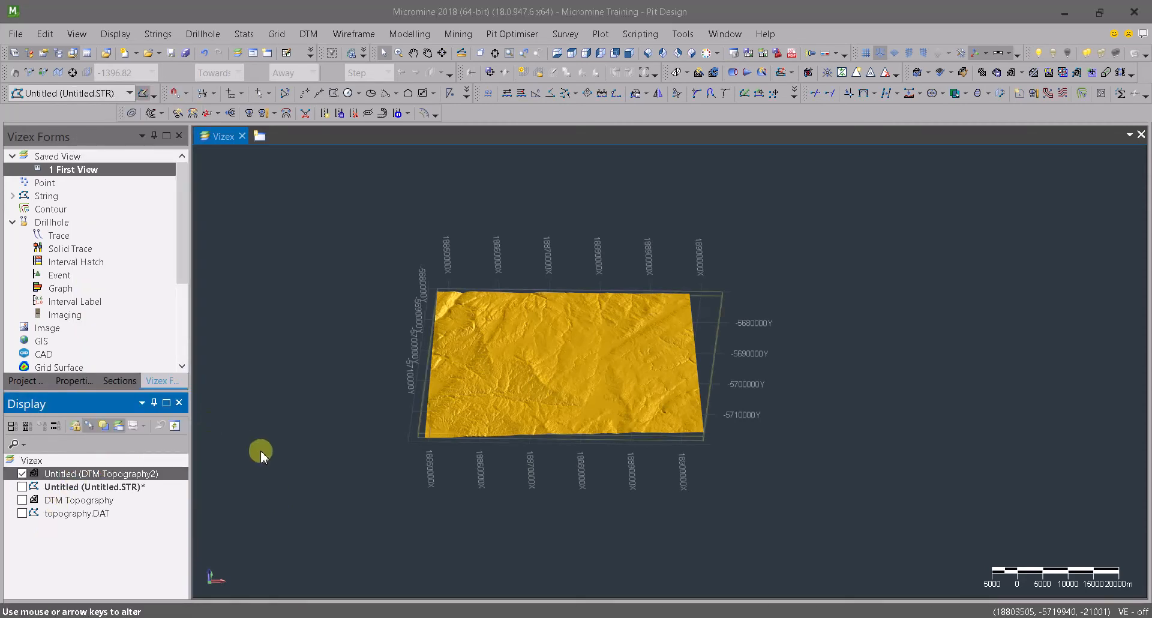
{"action": "left_click", "coordinate": [545, 142]}
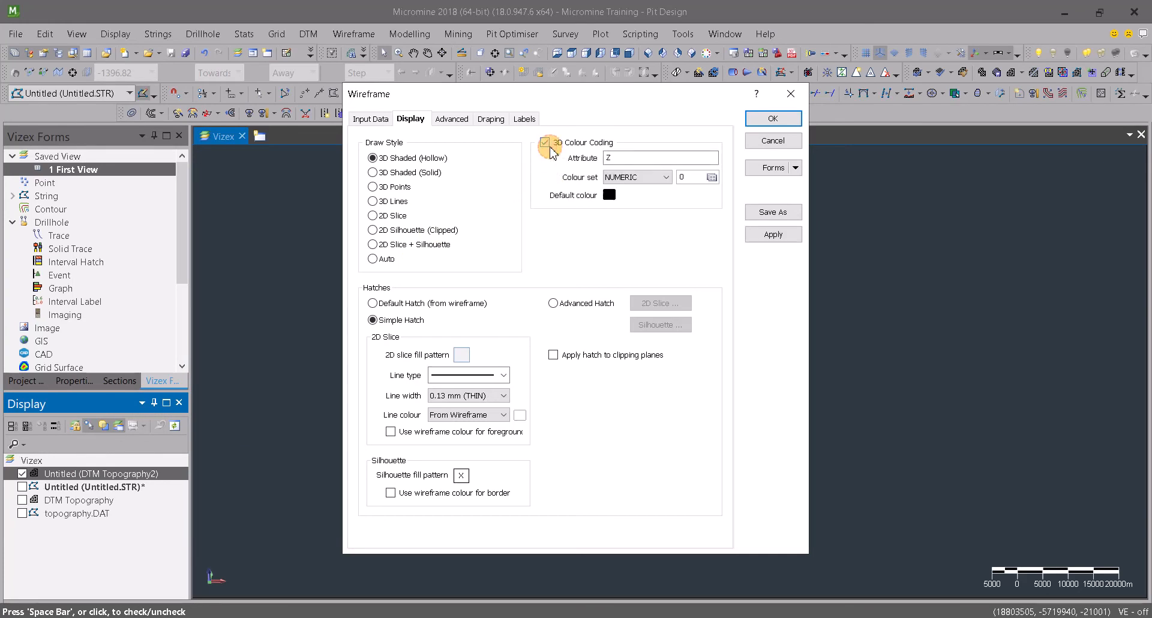
{"action": "left_click", "coordinate": [689, 175]}
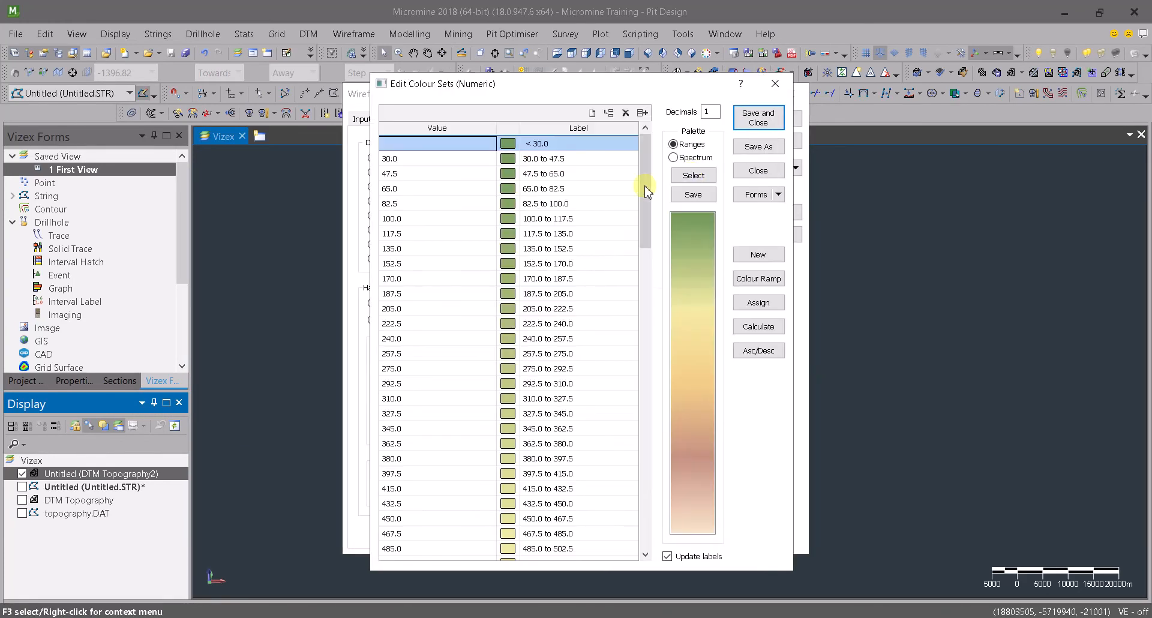
{"action": "left_click", "coordinate": [760, 118]}
{"action": "left_click", "coordinate": [774, 120]}
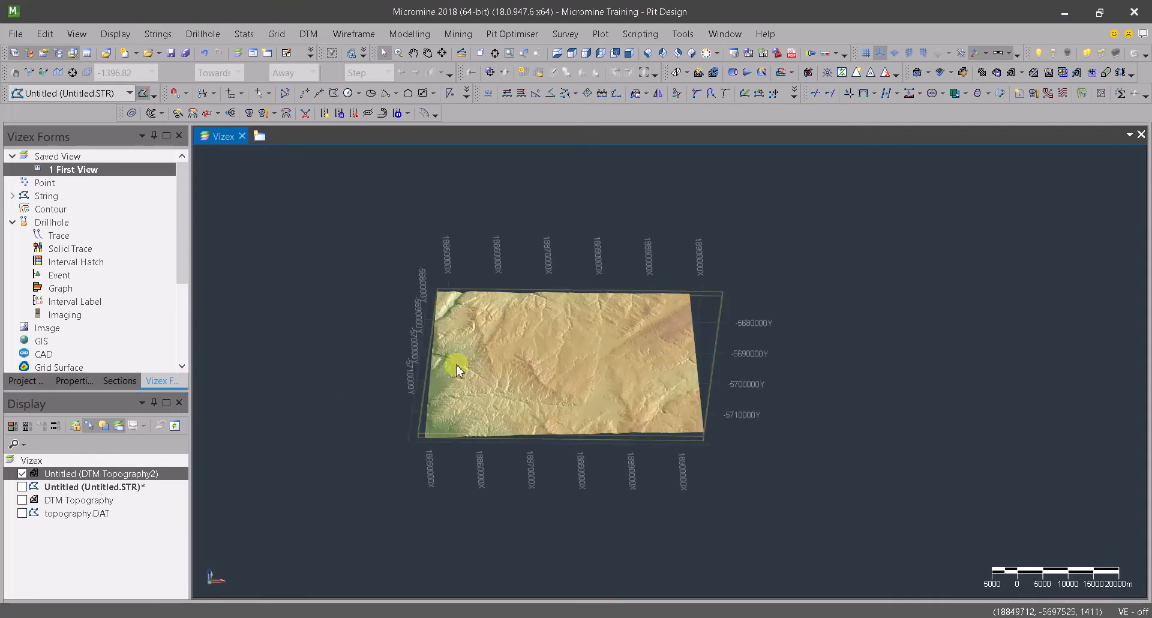
{"action": "scroll", "coordinate": [507, 356], "scroll_direction": "up", "scroll_amount": 4}
{"action": "scroll", "coordinate": [528, 432], "scroll_direction": "down", "scroll_amount": 3}
{"action": "middle_click_drag", "start_coordinate": [540, 450], "coordinate": [515, 461]}
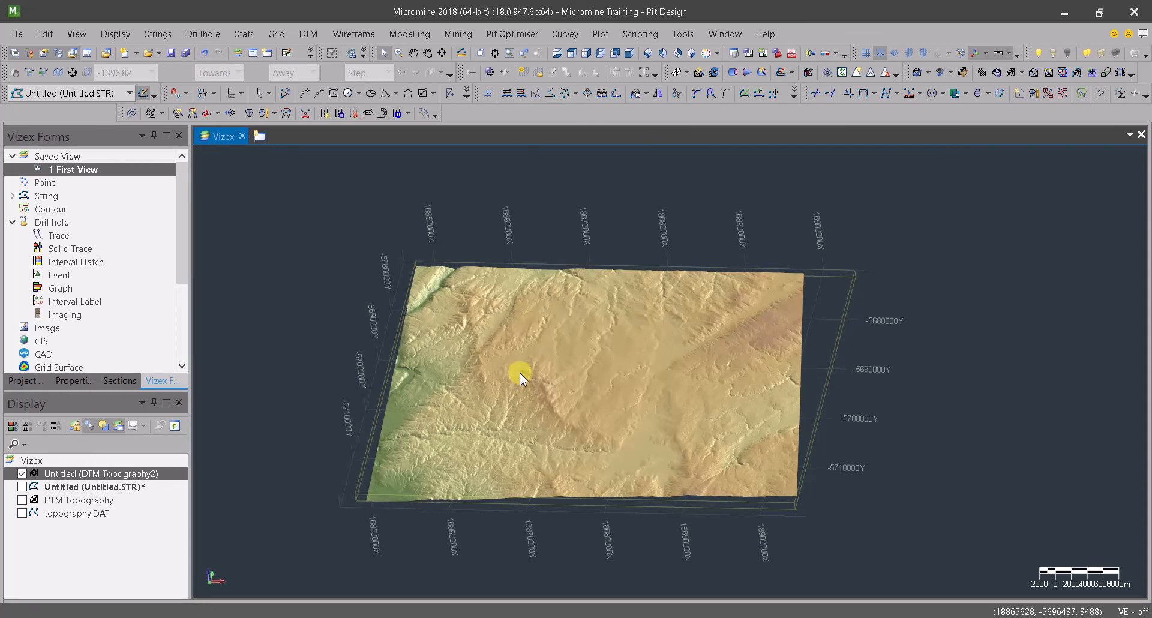
{"action": "mouse_move", "coordinate": [535, 424]}
{"action": "right_mouse_down"}
{"action": "mouse_move", "coordinate": [540, 443]}
{"action": "mouse_move", "coordinate": [540, 418]}
{"action": "right_mouse_up"}
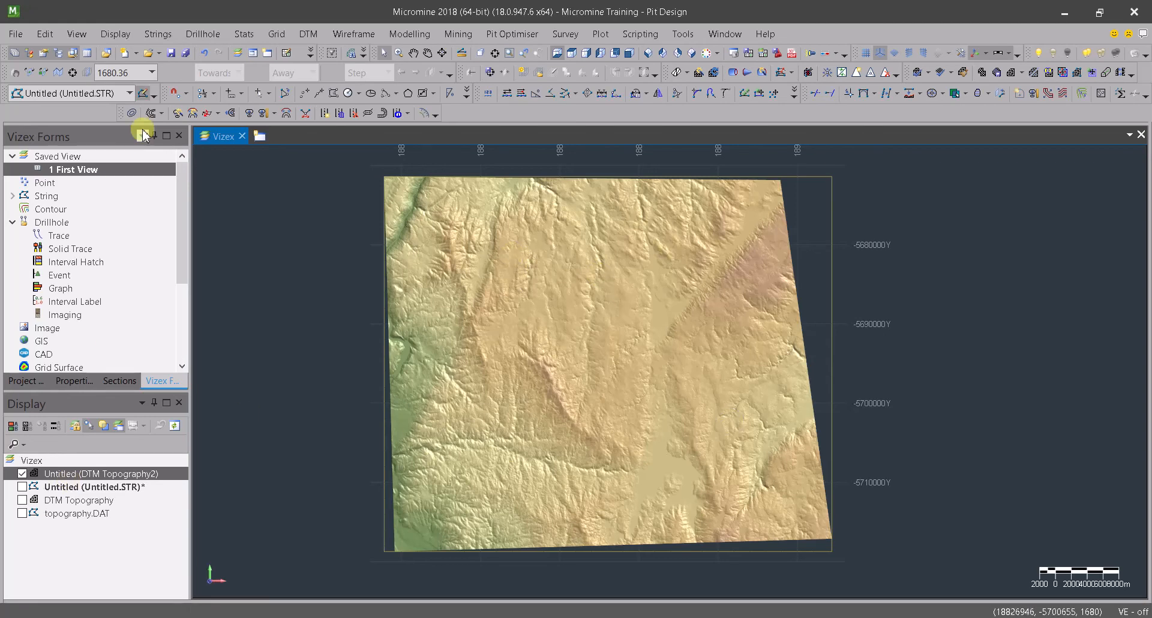
Create another new string layer and save it as a STRING file named clip_wirefram
{"action": "left_click", "coordinate": [129, 93]}
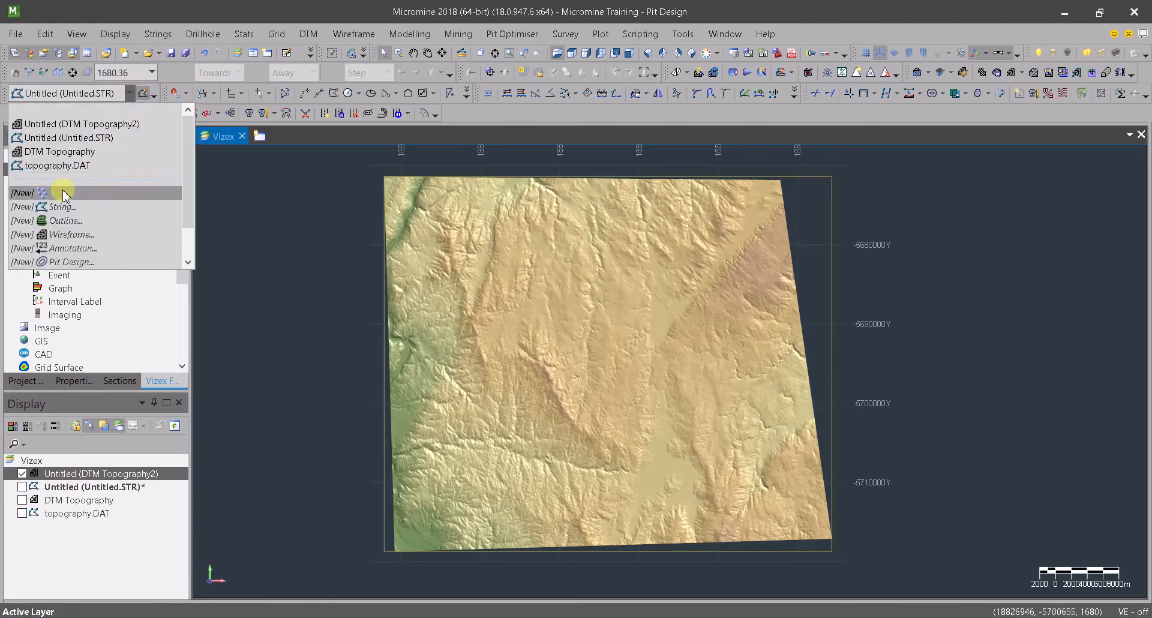
{"action": "left_click", "coordinate": [55, 208]}
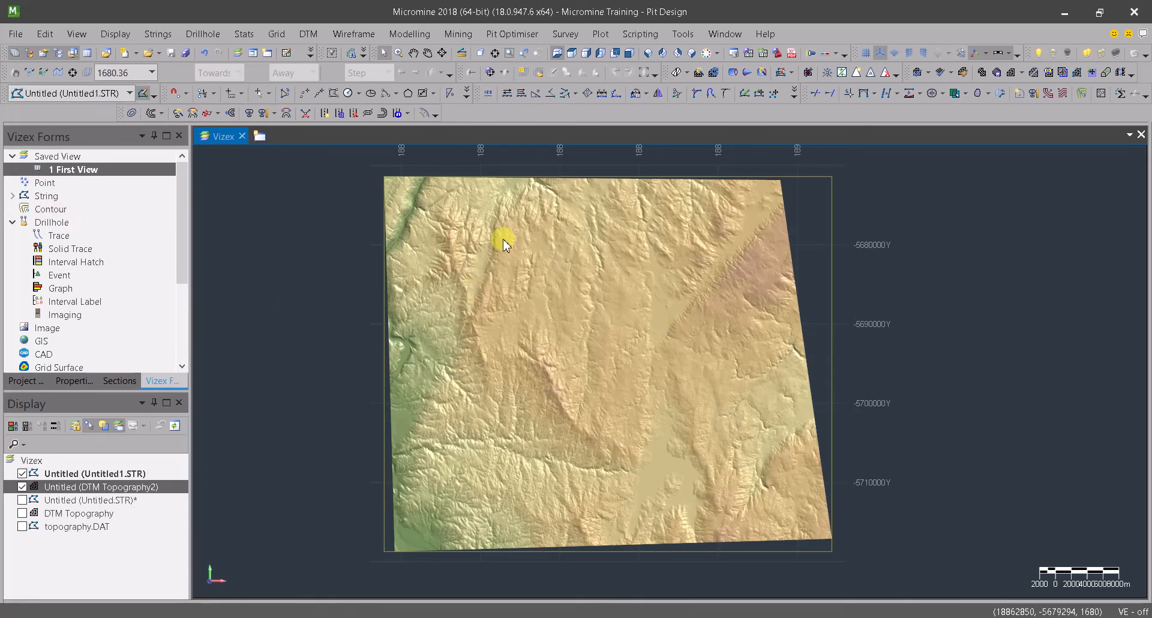
{"action": "right_click", "coordinate": [107, 474]}
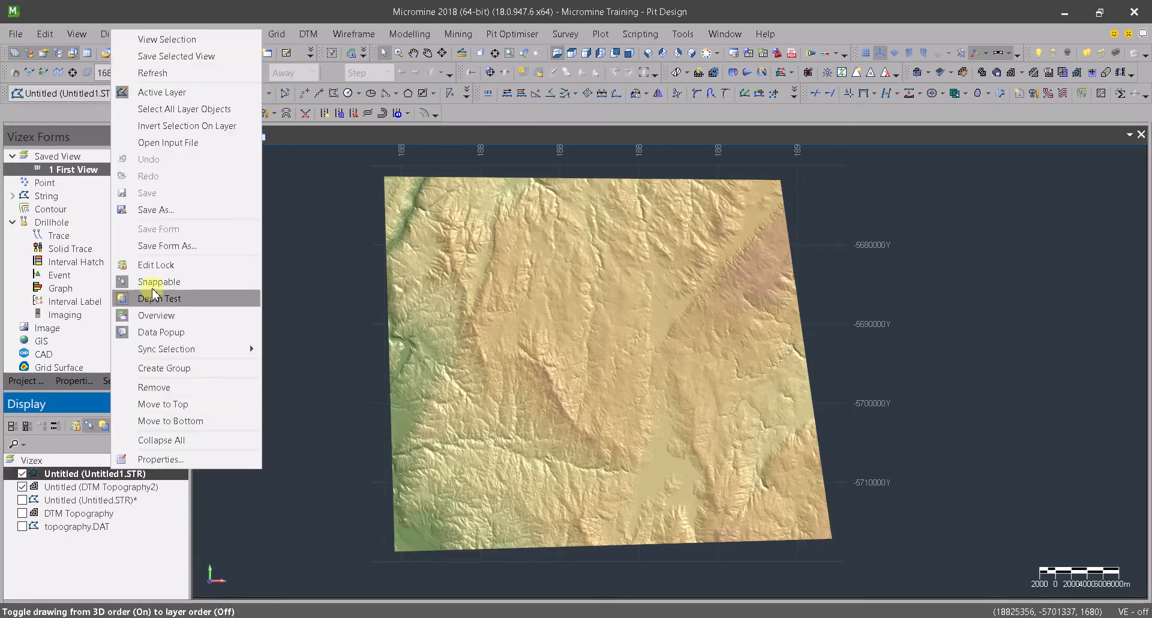
{"action": "left_click", "coordinate": [155, 210]}
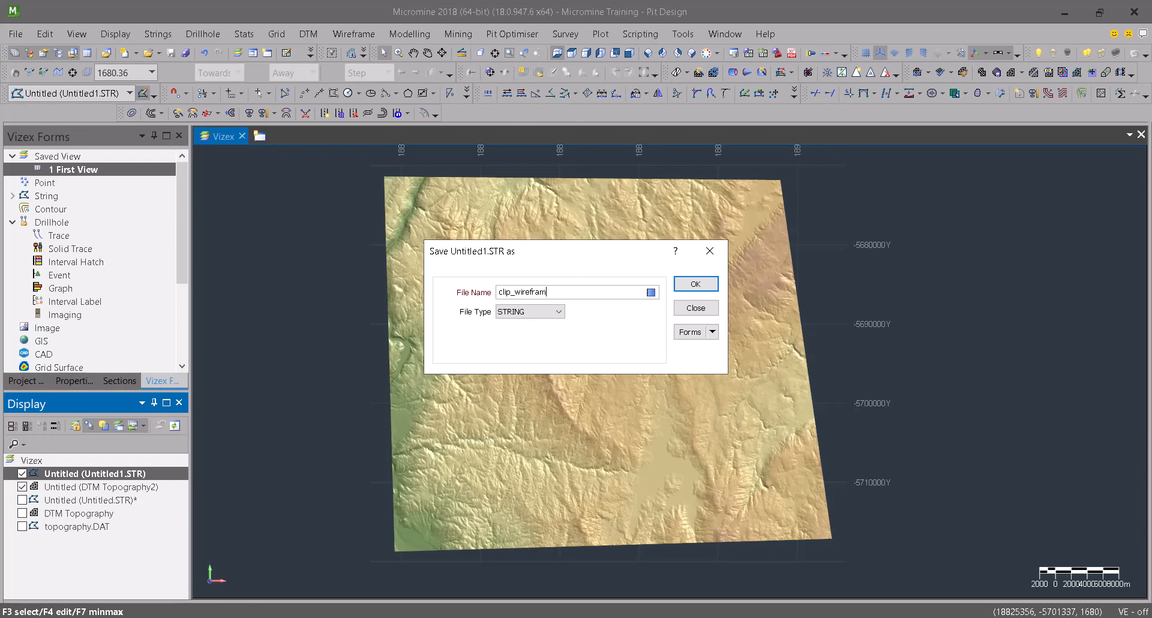
{"action": "left_click", "coordinate": [693, 286]}
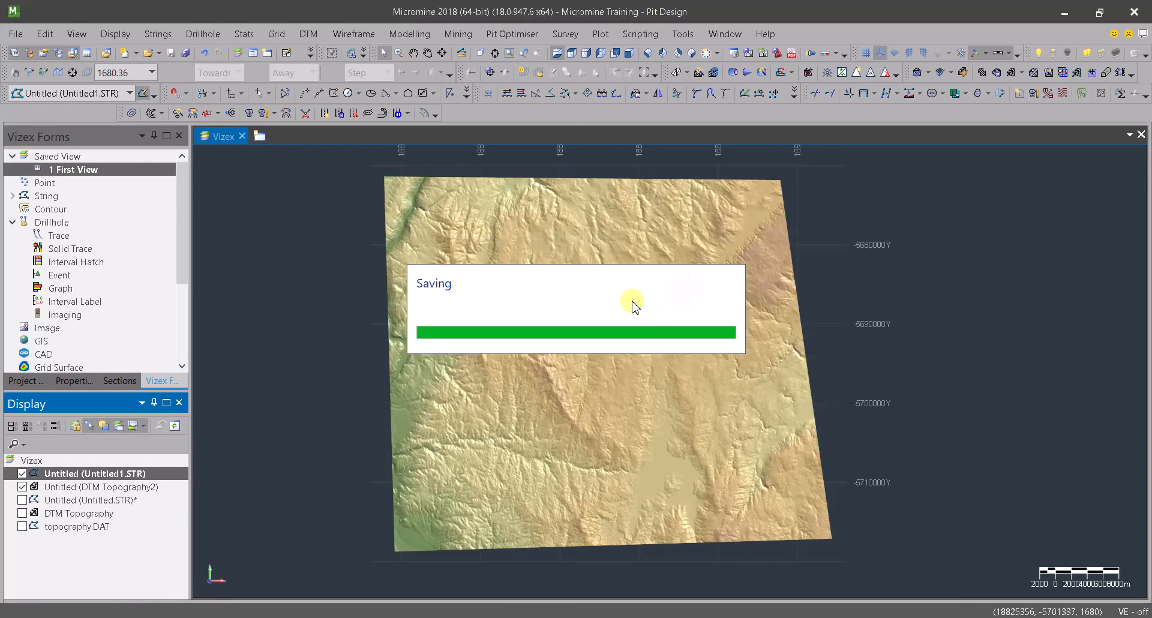
Draw a closed four-sided clipping string on the clip_wireframe layer around the middle of the DTM Topography2 surface
{"action": "left_click", "coordinate": [70, 479]}
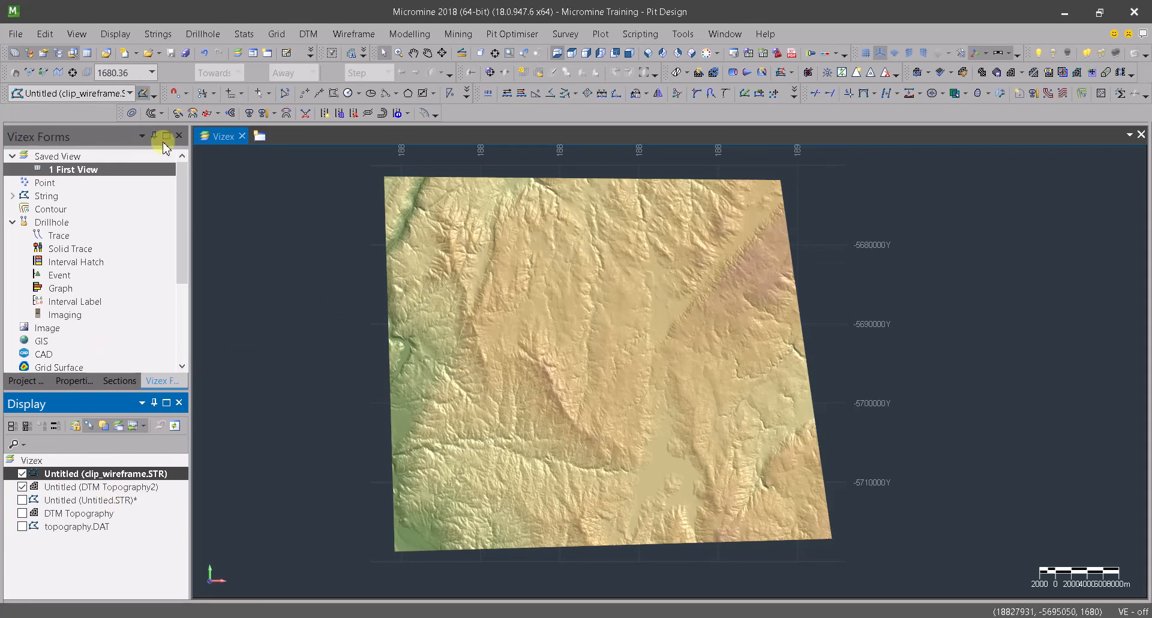
{"action": "left_click", "coordinate": [319, 93]}
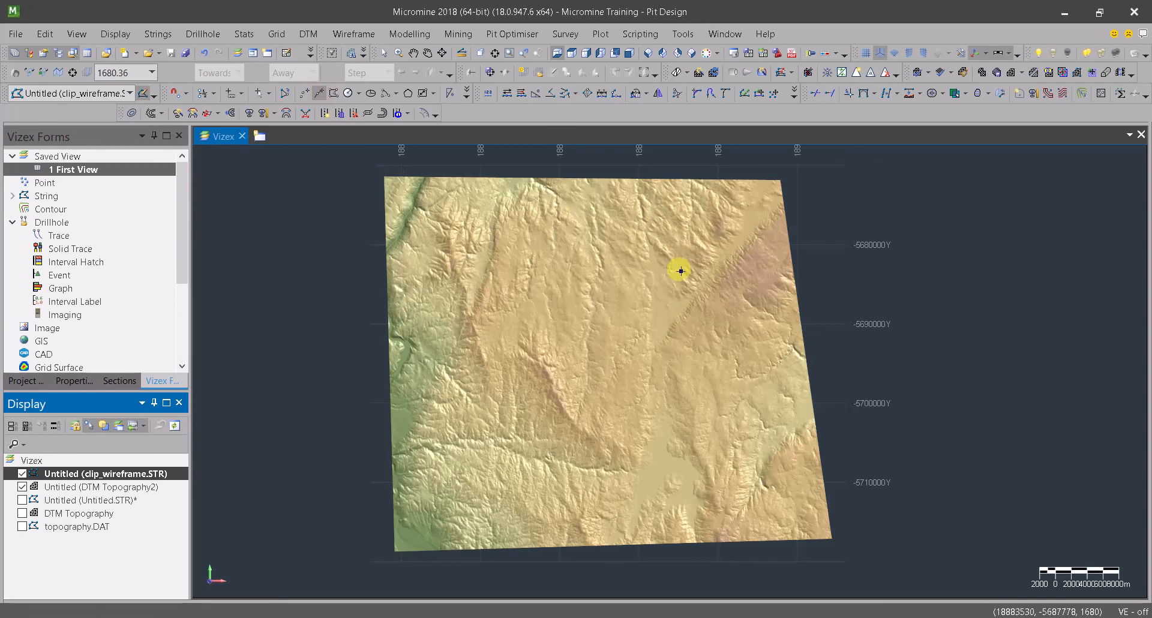
{"action": "left_click", "coordinate": [658, 278]}
{"action": "left_click", "coordinate": [492, 271]}
{"action": "left_click", "coordinate": [507, 433]}
{"action": "left_click", "coordinate": [677, 424]}
{"action": "right_click", "coordinate": [677, 424]}
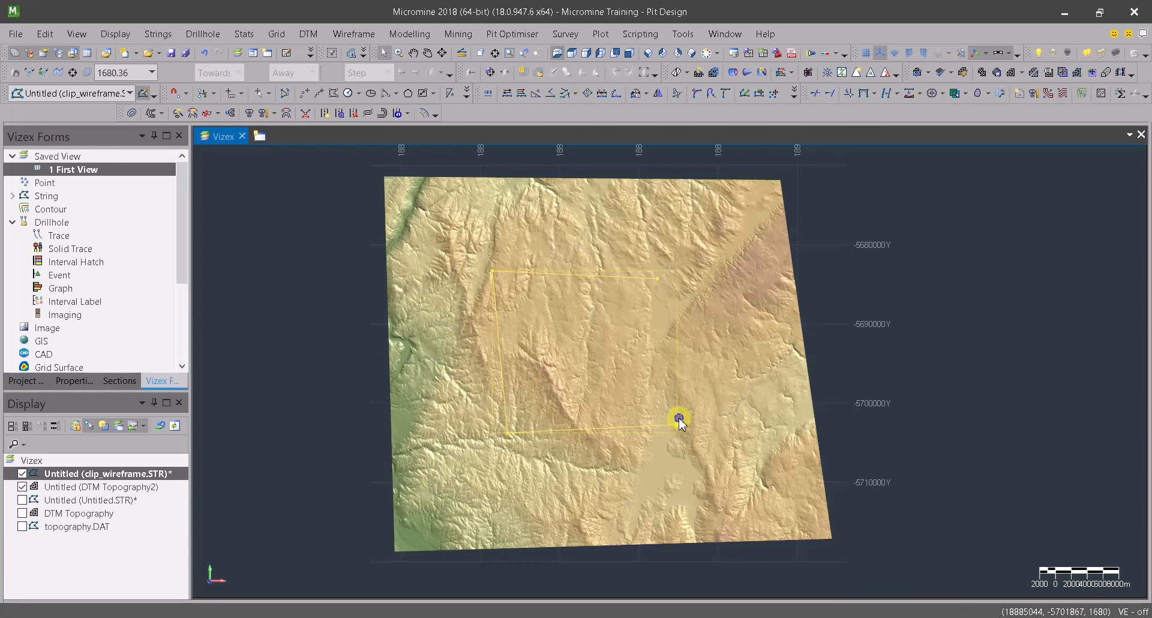
{"action": "right_click", "coordinate": [678, 422]}
{"action": "left_click", "coordinate": [722, 142]}
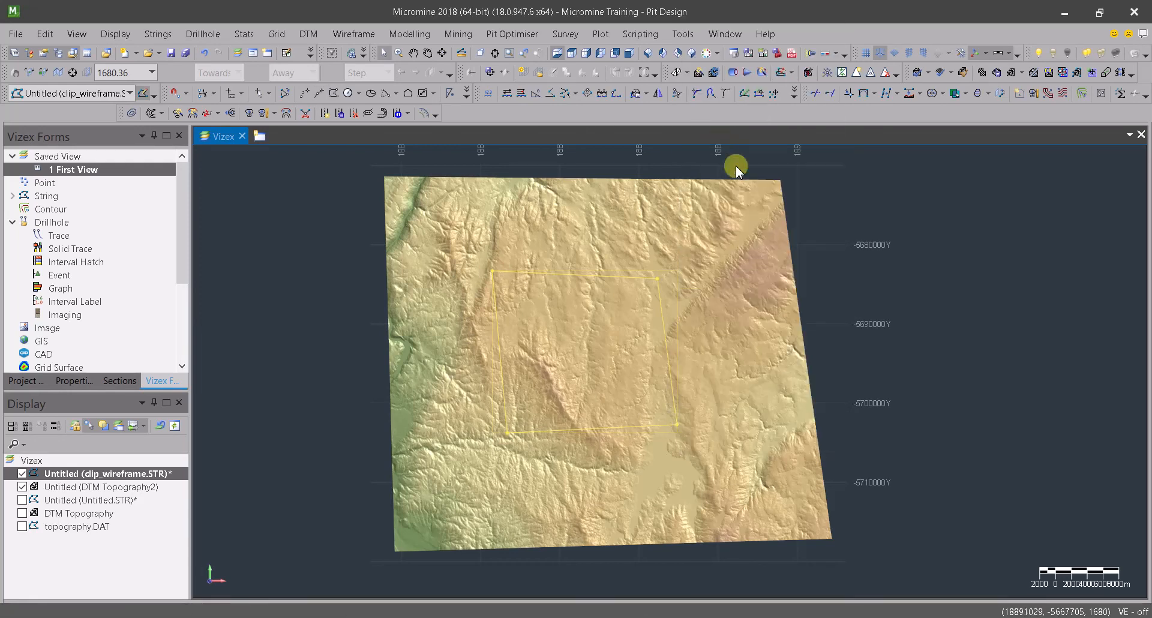
Drape the four-sided clipping string onto the DTM Topography2 wireframe with Drape on Wireframe
{"action": "middle_click_drag", "start_coordinate": [735, 438], "coordinate": [462, 468]}
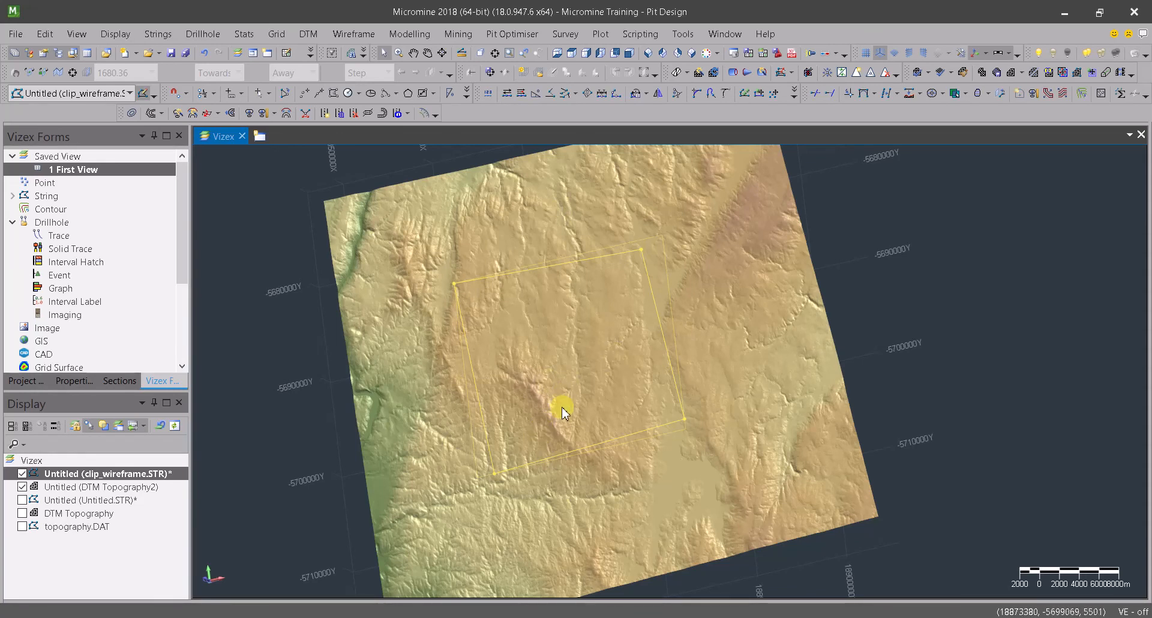
{"action": "left_click_drag", "start_coordinate": [548, 378], "coordinate": [532, 412]}
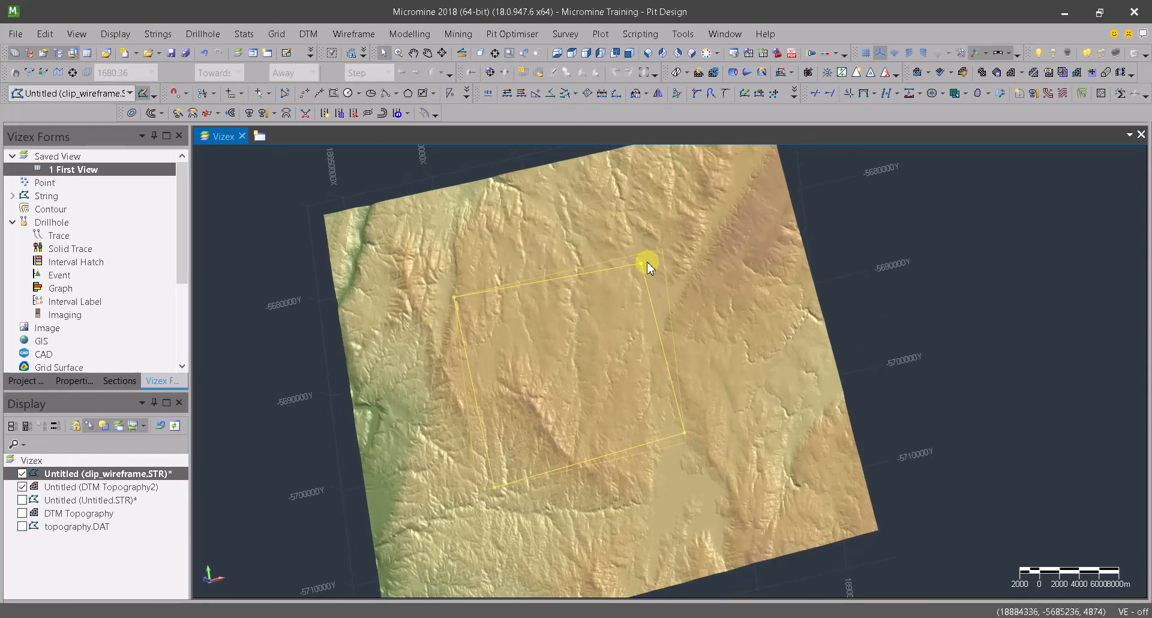
{"action": "left_click", "coordinate": [909, 97]}
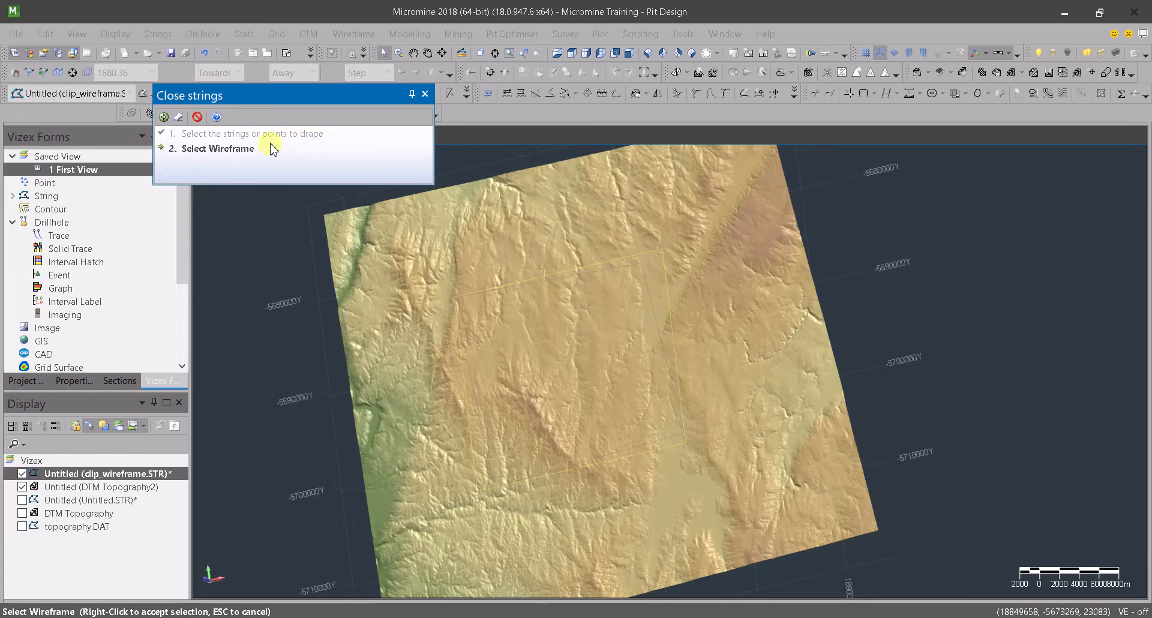
{"action": "left_click", "coordinate": [676, 247]}
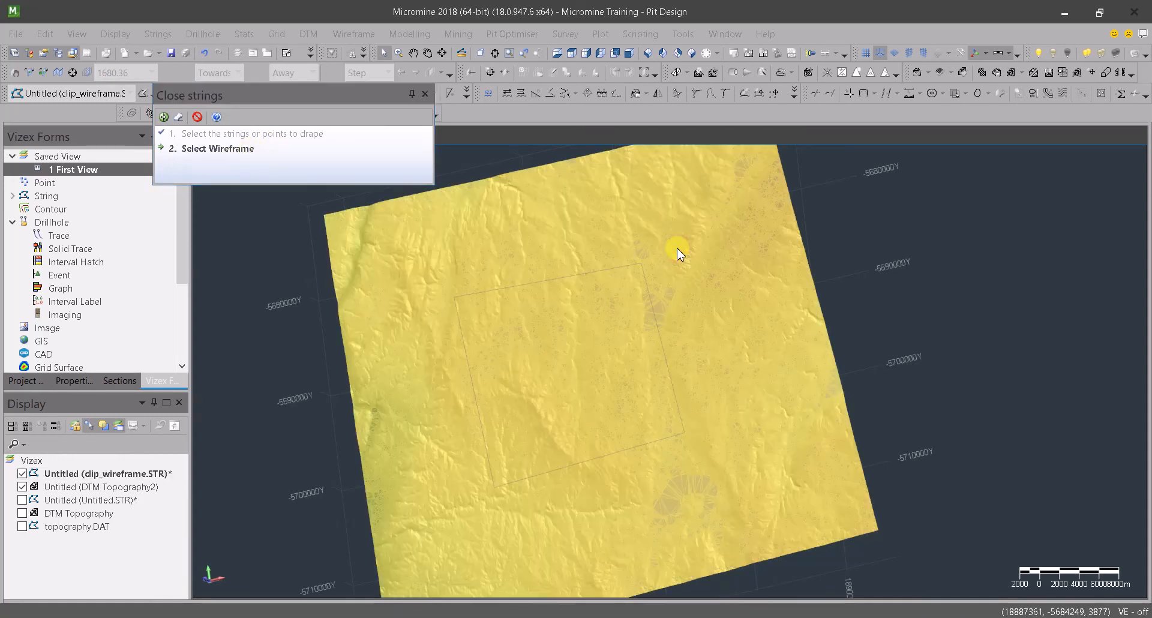
{"action": "right_click", "coordinate": [1064, 248]}
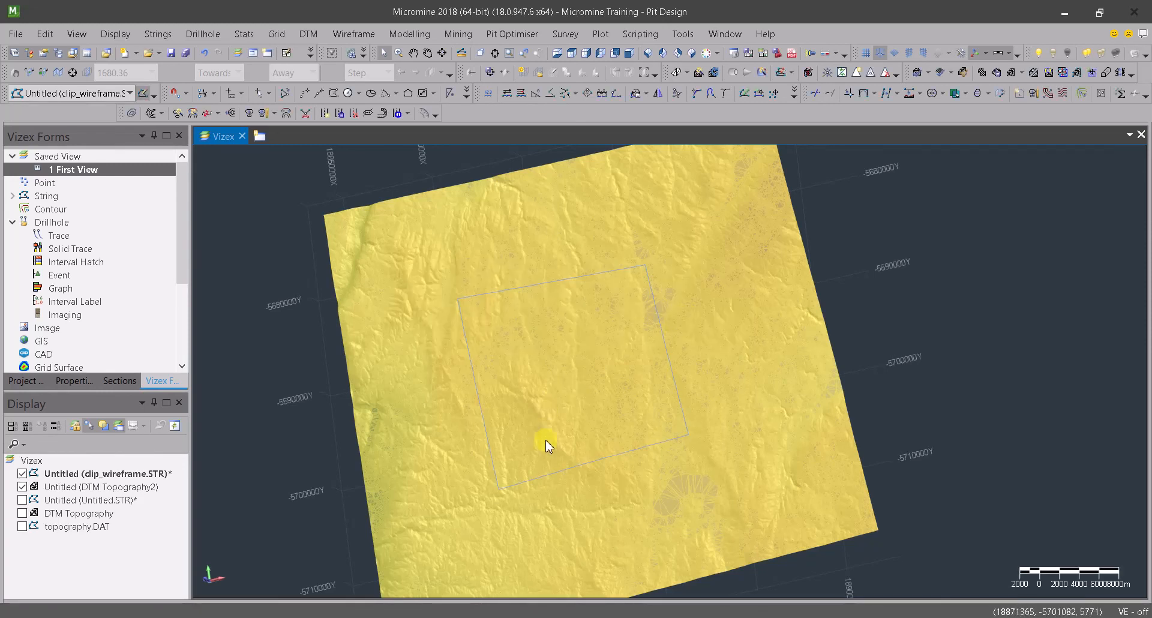
{"action": "left_click", "coordinate": [1006, 305]}
Examine the draped string against the terrain surface close up, at an angle, from the side and in plan
{"action": "middle_click_drag", "start_coordinate": [522, 424], "coordinate": [611, 270]}
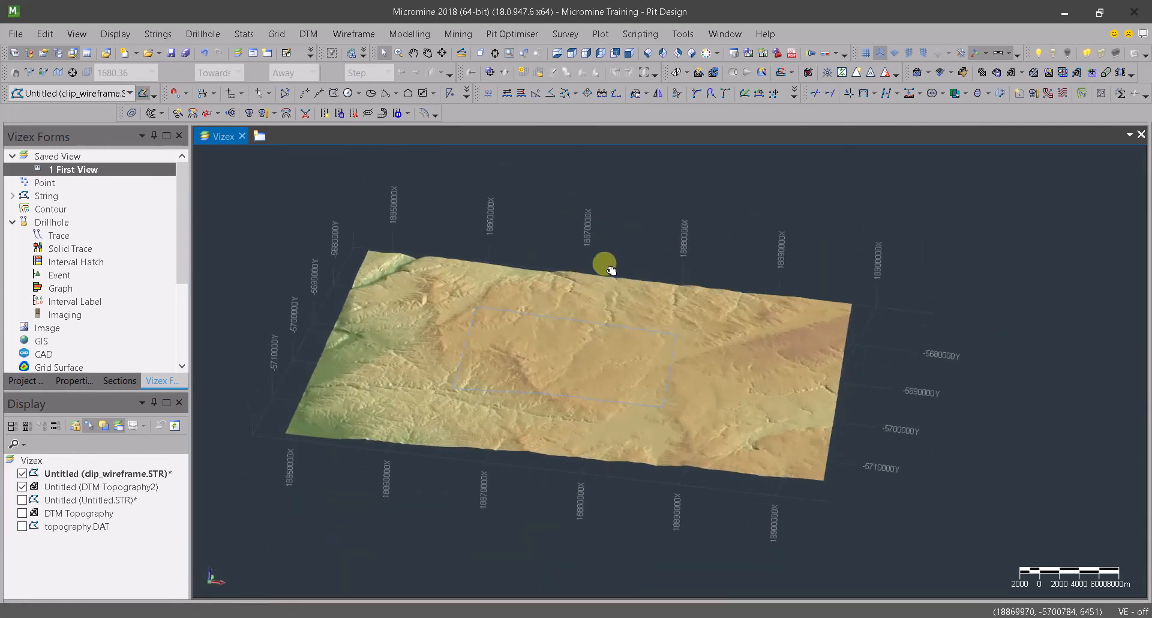
{"action": "scroll", "coordinate": [578, 358], "scroll_direction": "up", "scroll_amount": 3}
{"action": "middle_click_drag", "start_coordinate": [618, 446], "coordinate": [575, 391]}
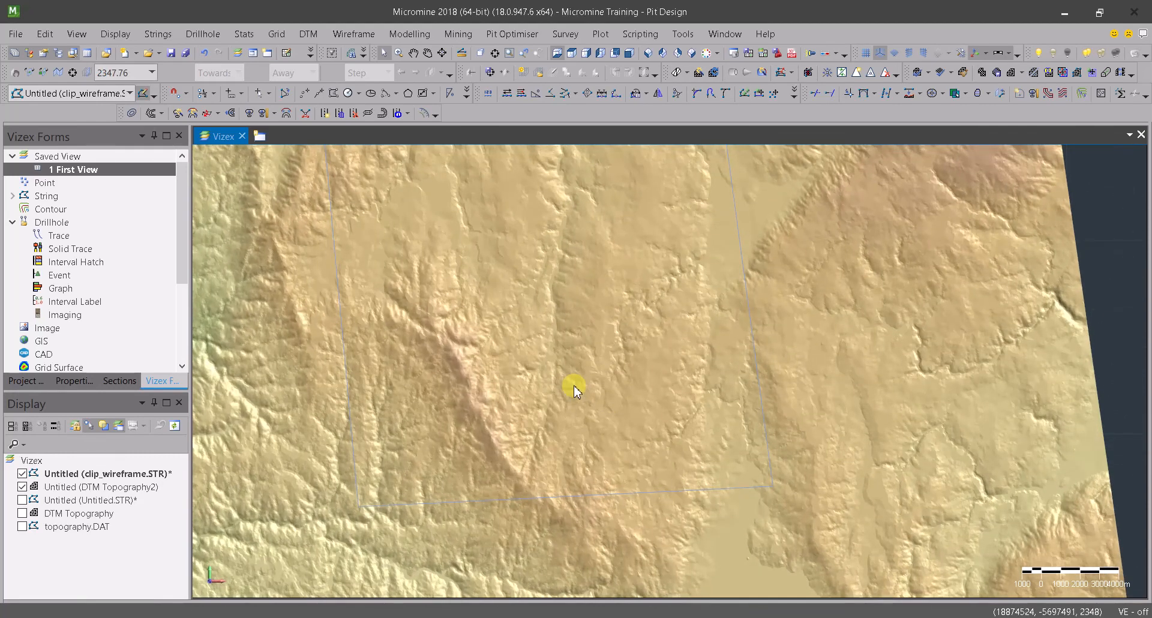
{"action": "scroll", "coordinate": [574, 392], "scroll_direction": "down", "scroll_amount": 3}
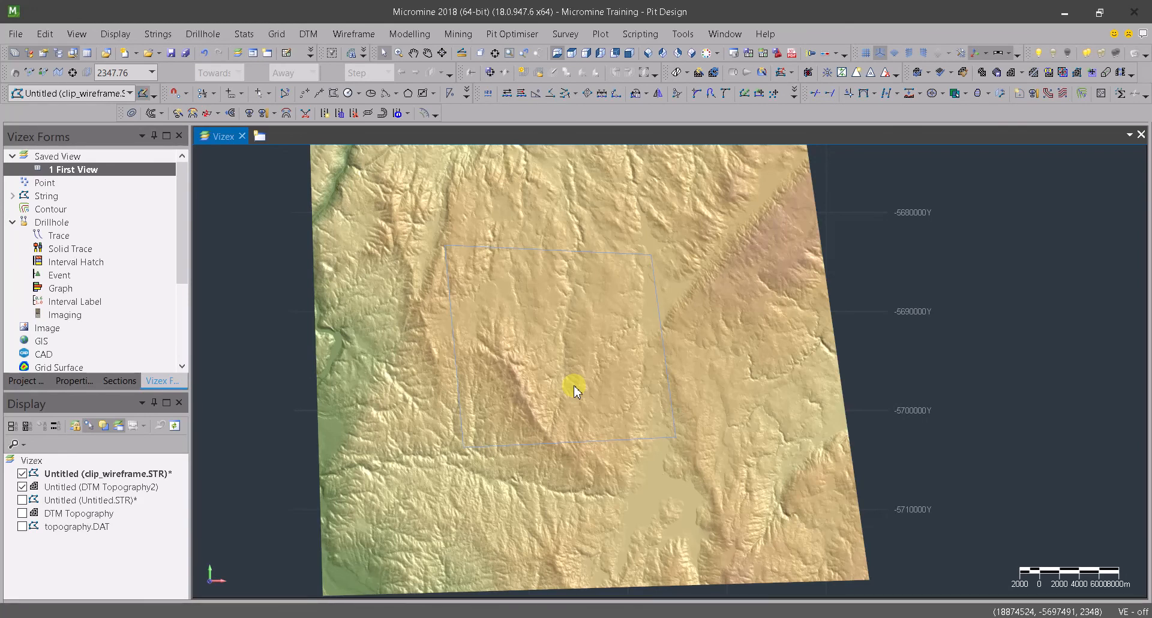
{"action": "key", "text": "Left"}
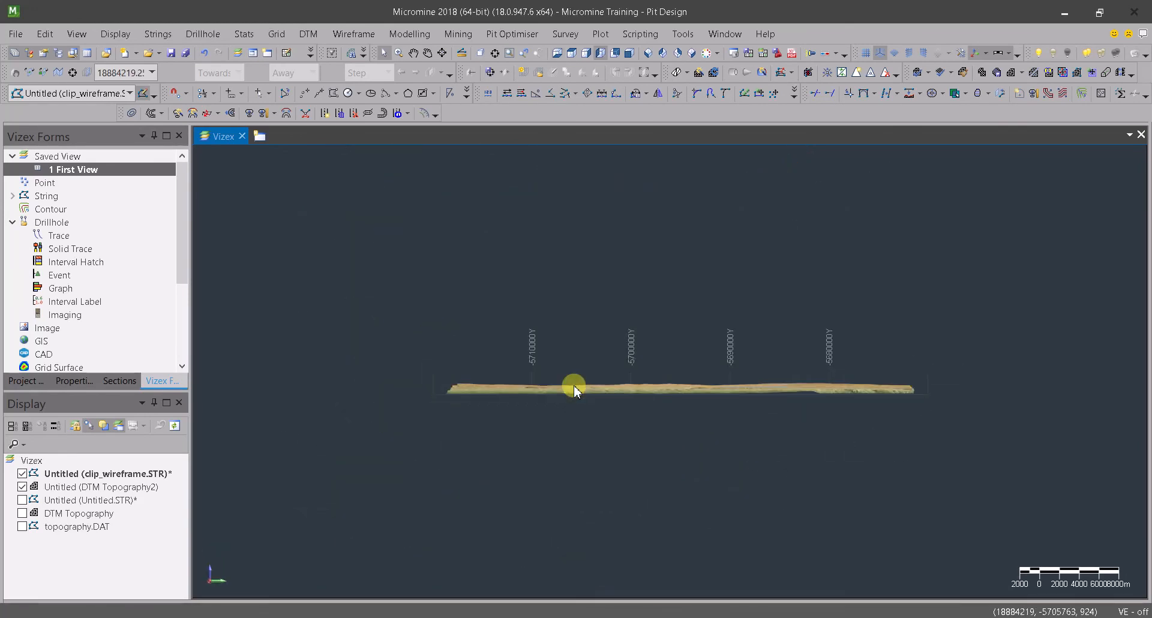
{"action": "key", "text": "Right"}
{"action": "key", "text": "Page_Down"}
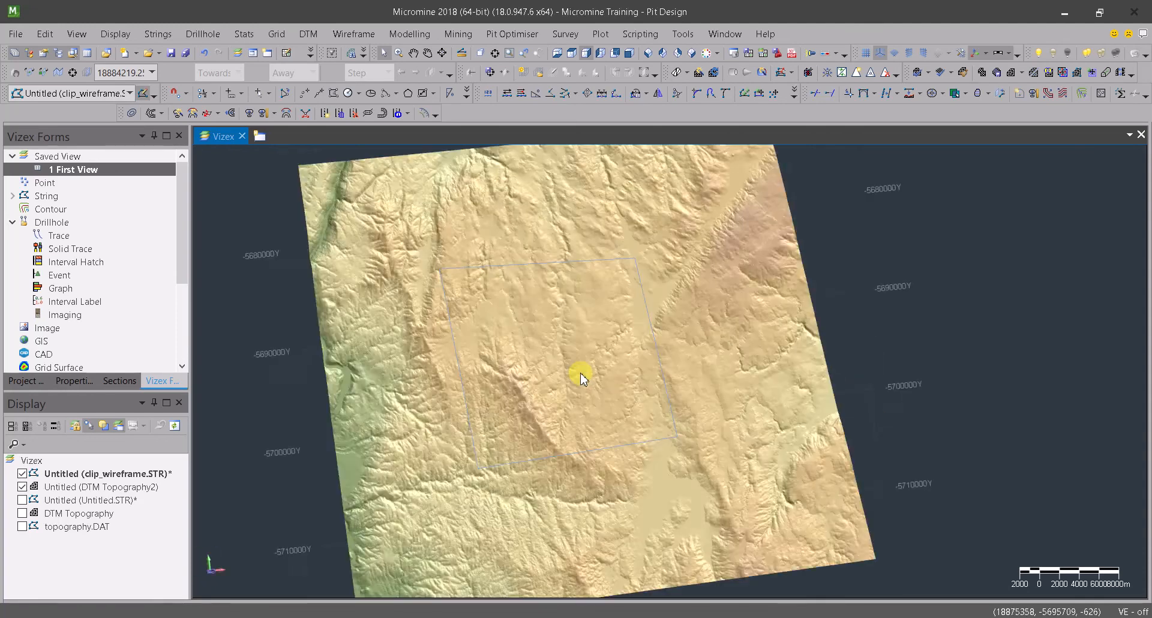
{"action": "middle_click_drag", "start_coordinate": [578, 291], "coordinate": [600, 324]}
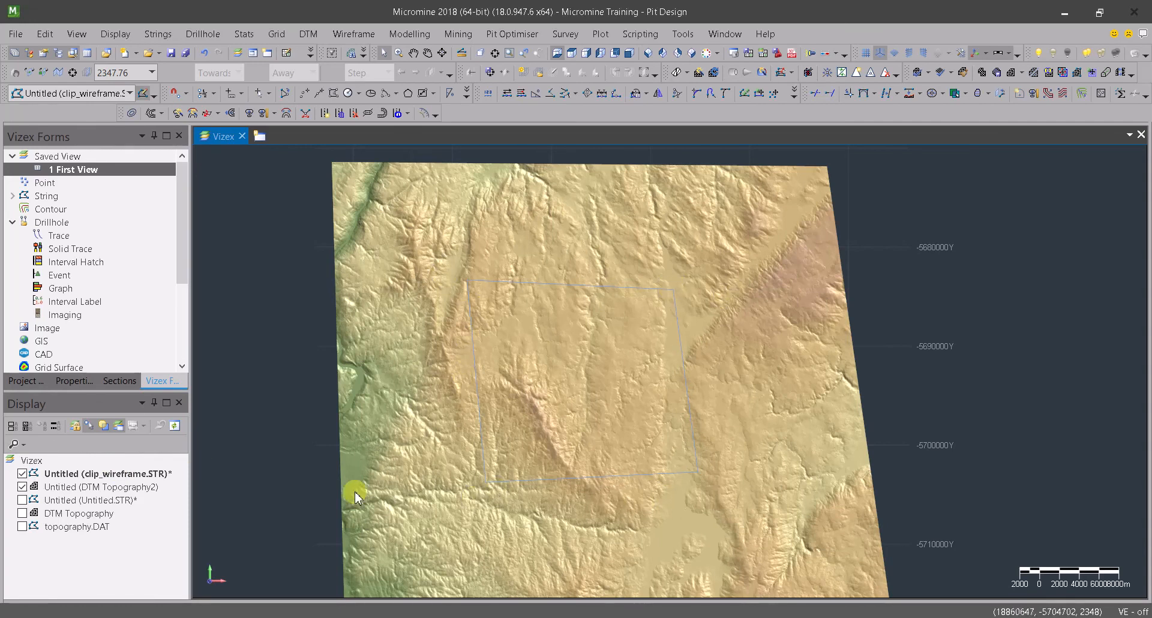
Display the clip_wireframe string layer with a solid line, 0.60 mm (MEDIUM) width and red default colour
{"action": "right_click", "coordinate": [96, 474]}
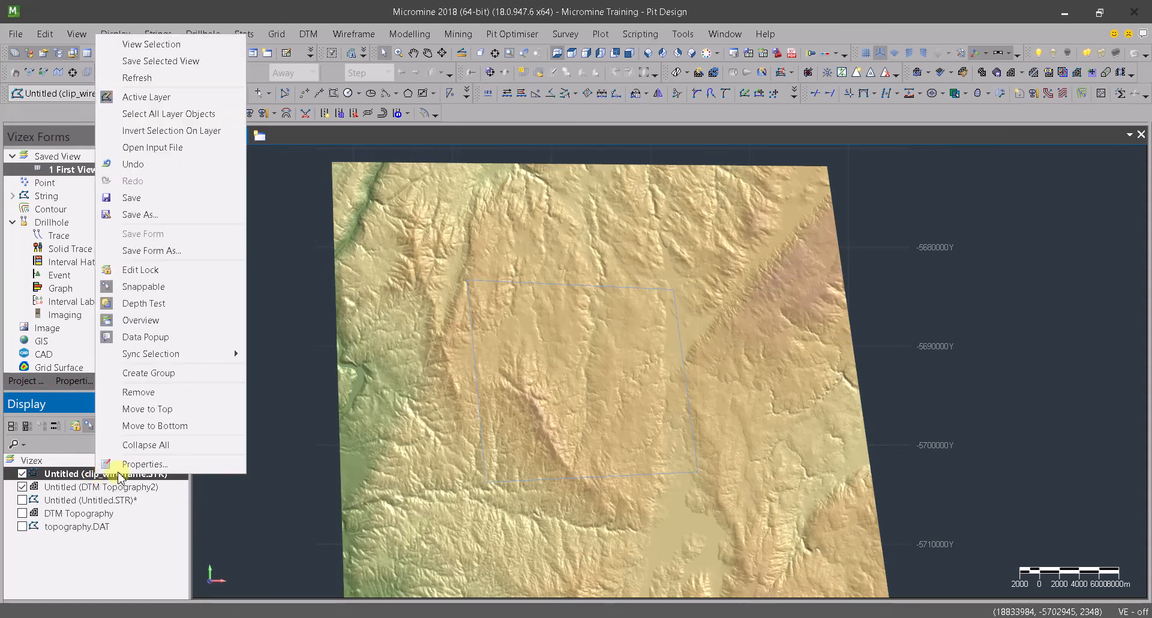
{"action": "left_click", "coordinate": [154, 465]}
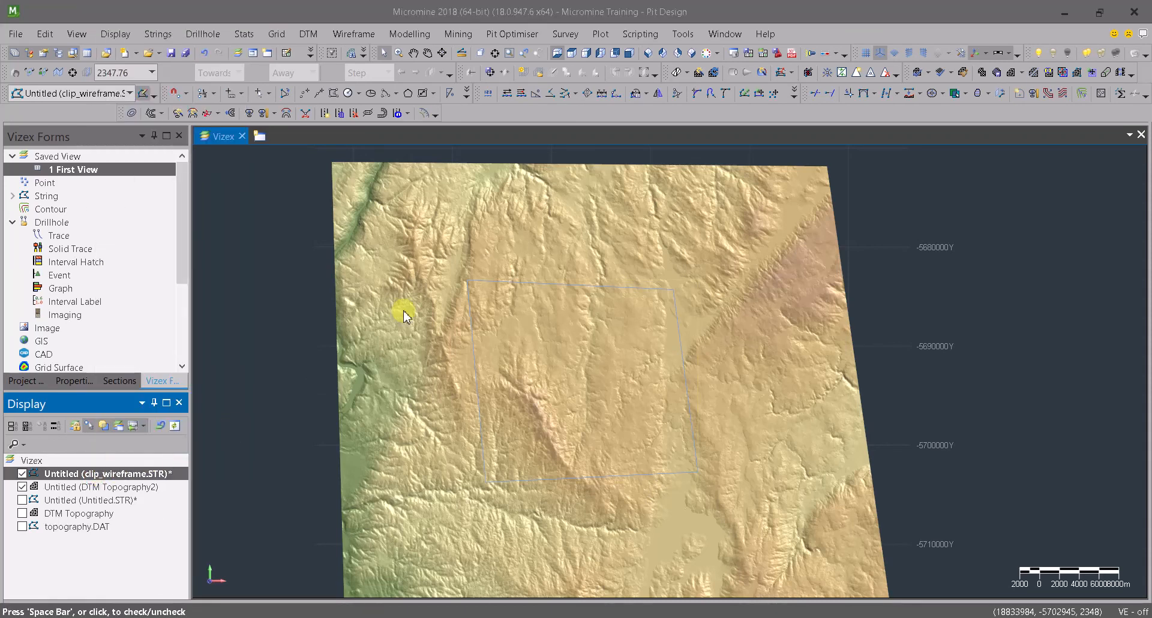
{"action": "left_click", "coordinate": [519, 144]}
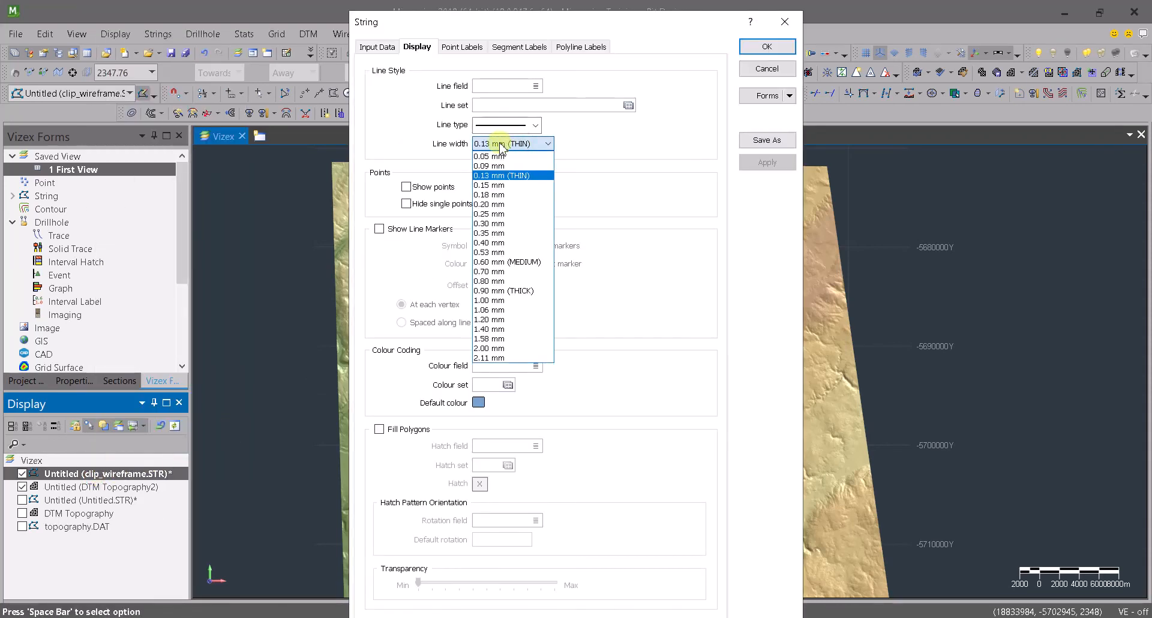
{"action": "left_click", "coordinate": [495, 262]}
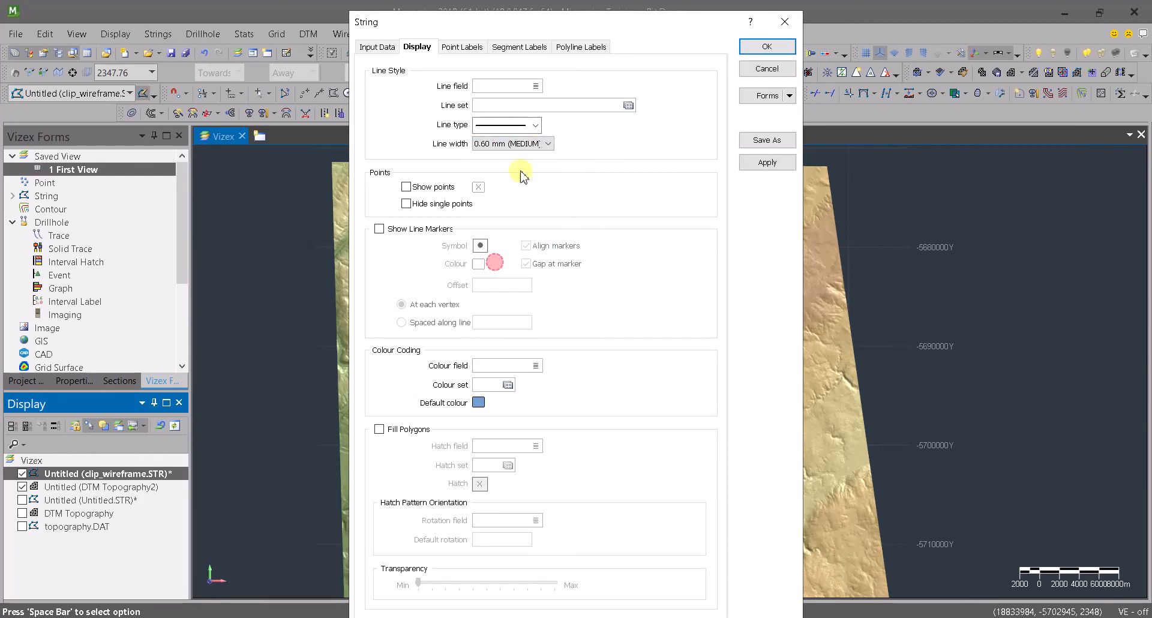
{"action": "left_click", "coordinate": [538, 124]}
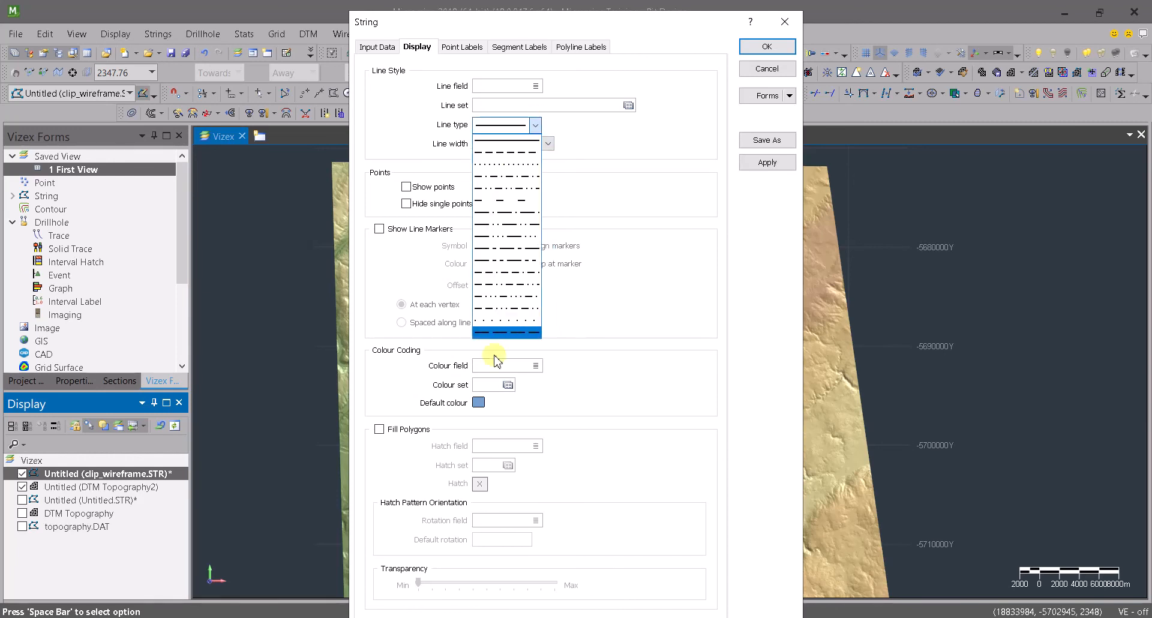
{"action": "left_click", "coordinate": [504, 142]}
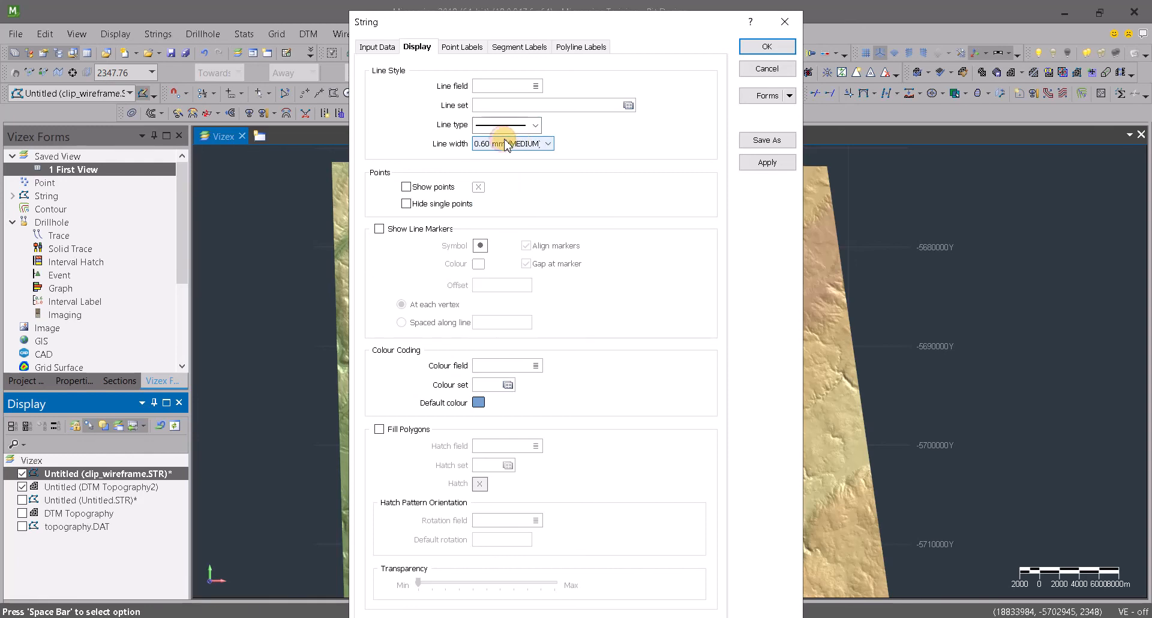
{"action": "left_click", "coordinate": [478, 402]}
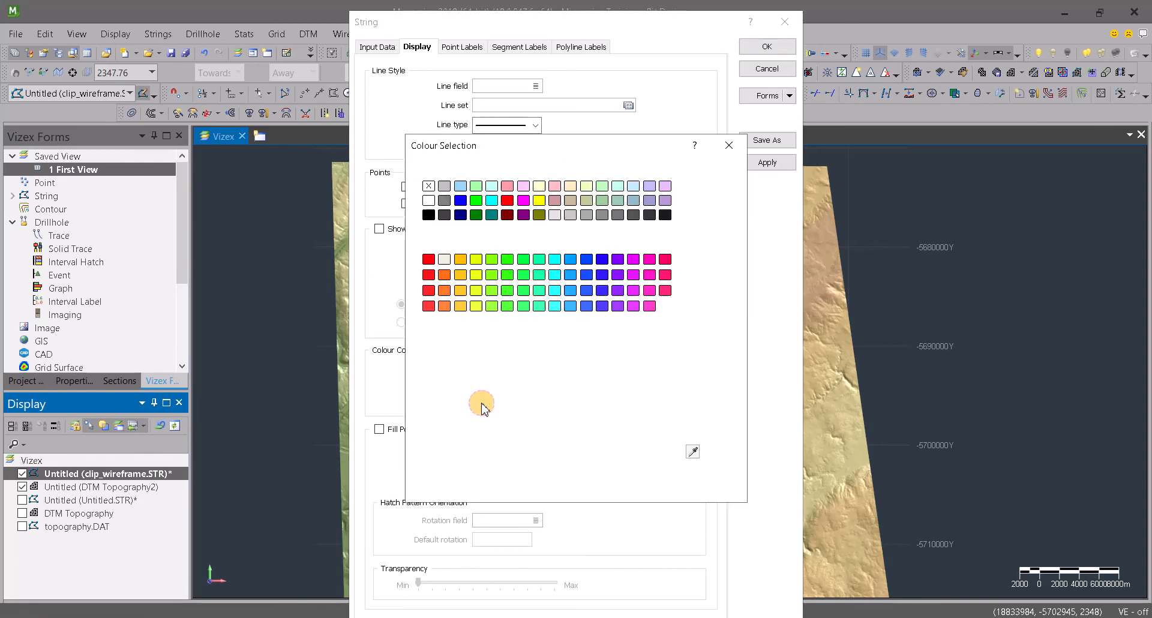
{"action": "left_click", "coordinate": [429, 260]}
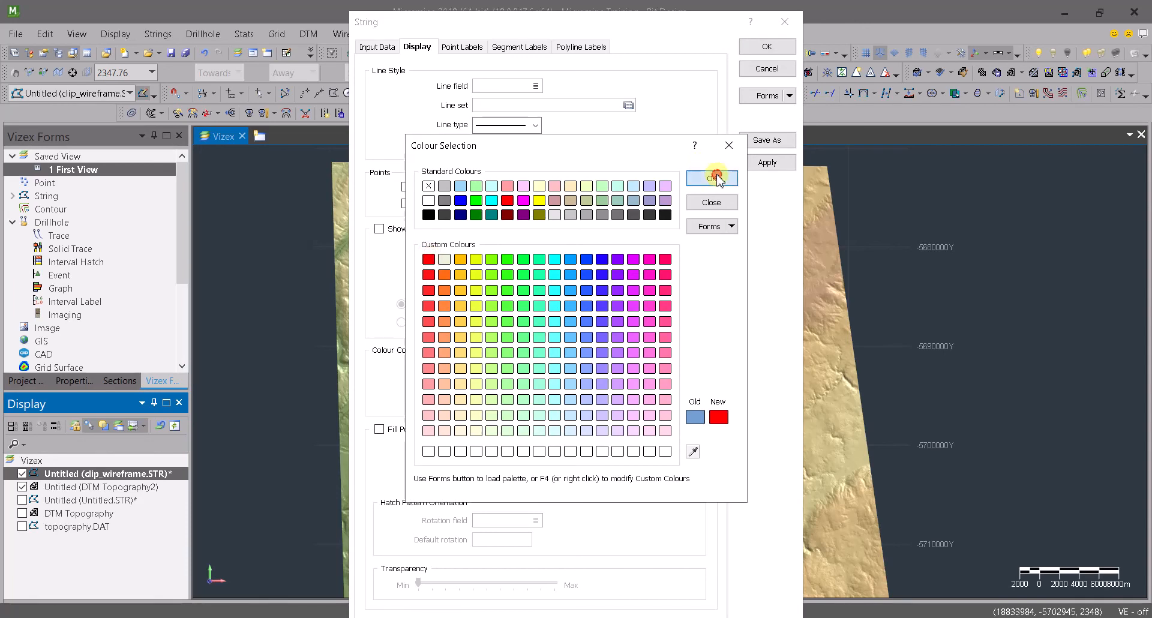
{"action": "left_click", "coordinate": [711, 178]}
{"action": "left_click", "coordinate": [768, 47]}
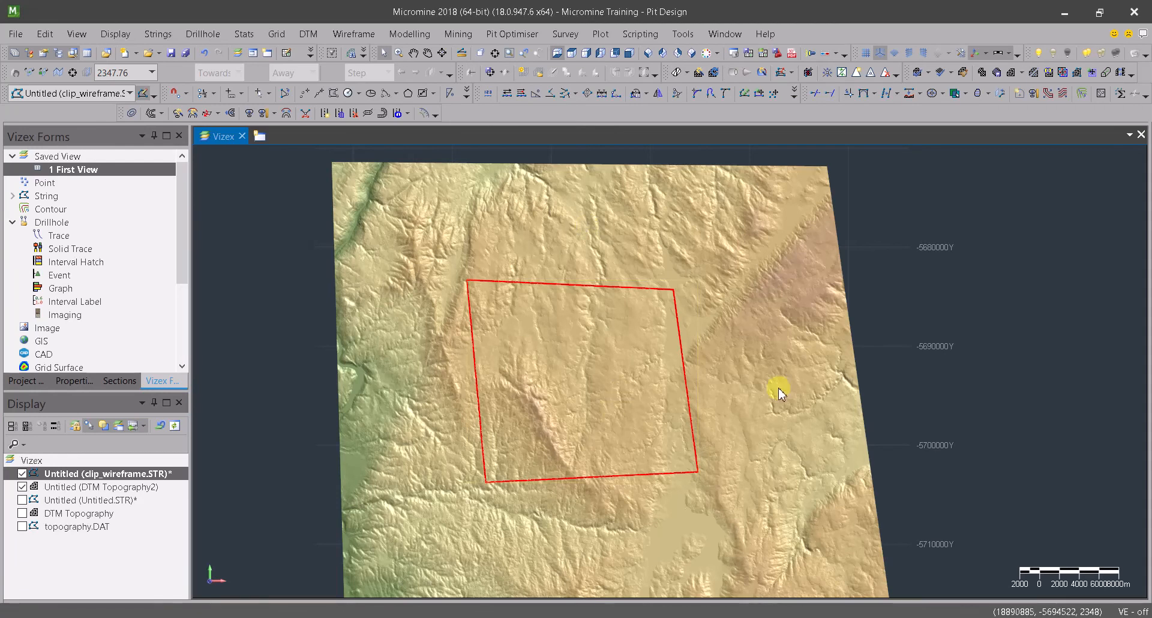
Cut the DTM Topography2 wireframe using the red draped string as the cutting polyline
{"action": "middle_click_drag", "start_coordinate": [693, 434], "coordinate": [713, 409]}
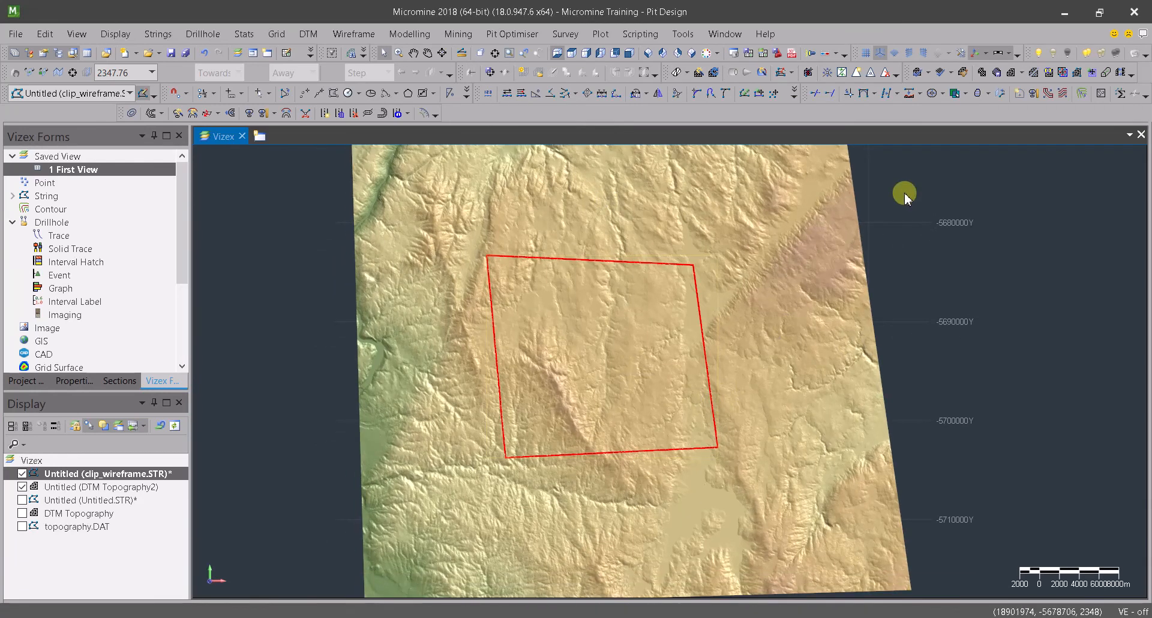
{"action": "left_click", "coordinate": [1038, 74]}
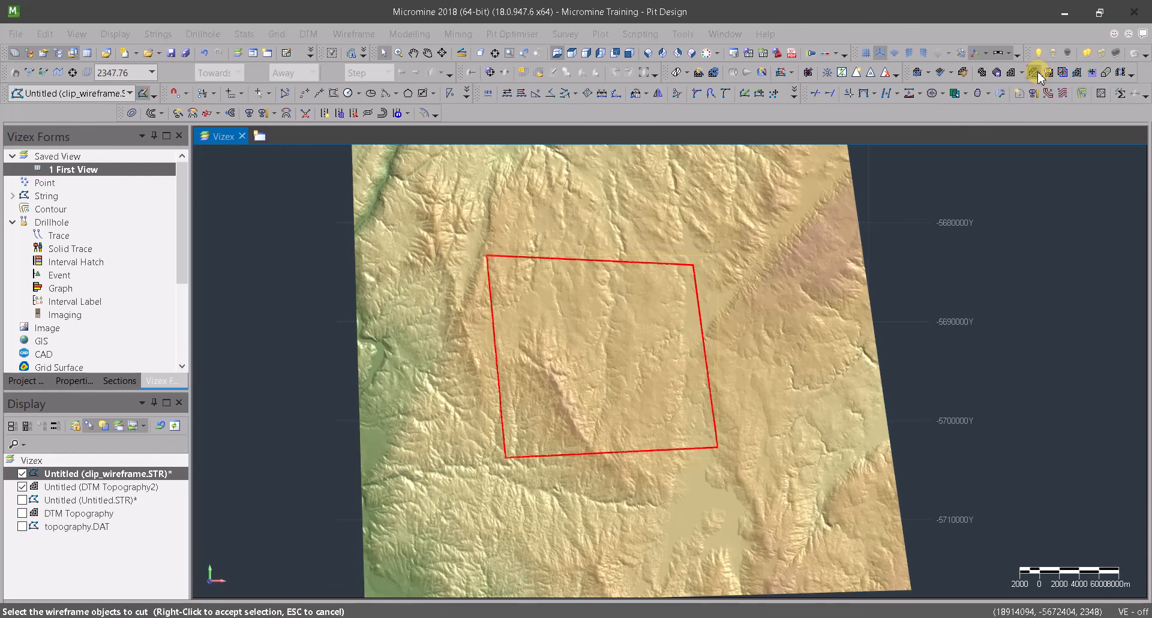
{"action": "left_click", "coordinate": [758, 182]}
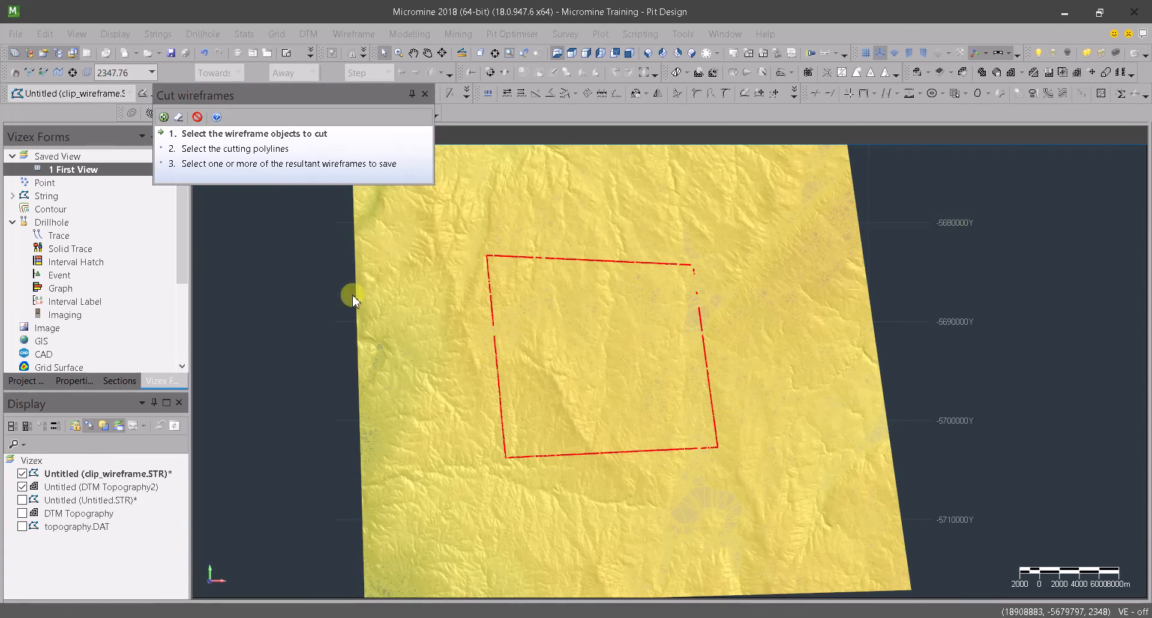
{"action": "right_click", "coordinate": [296, 296]}
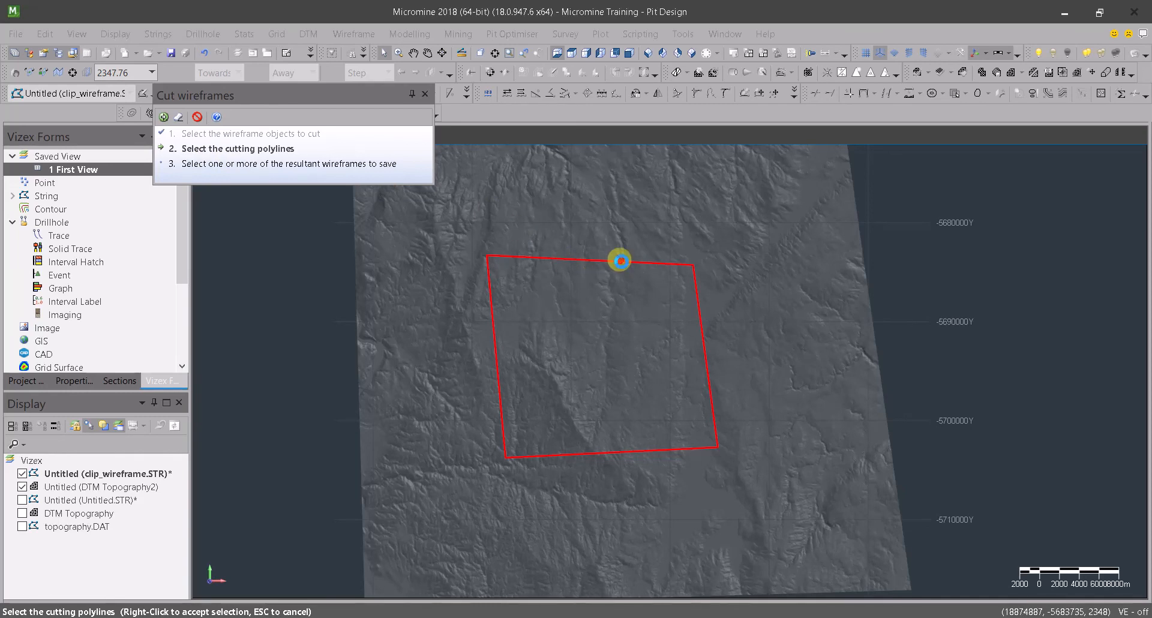
{"action": "left_click", "coordinate": [619, 260]}
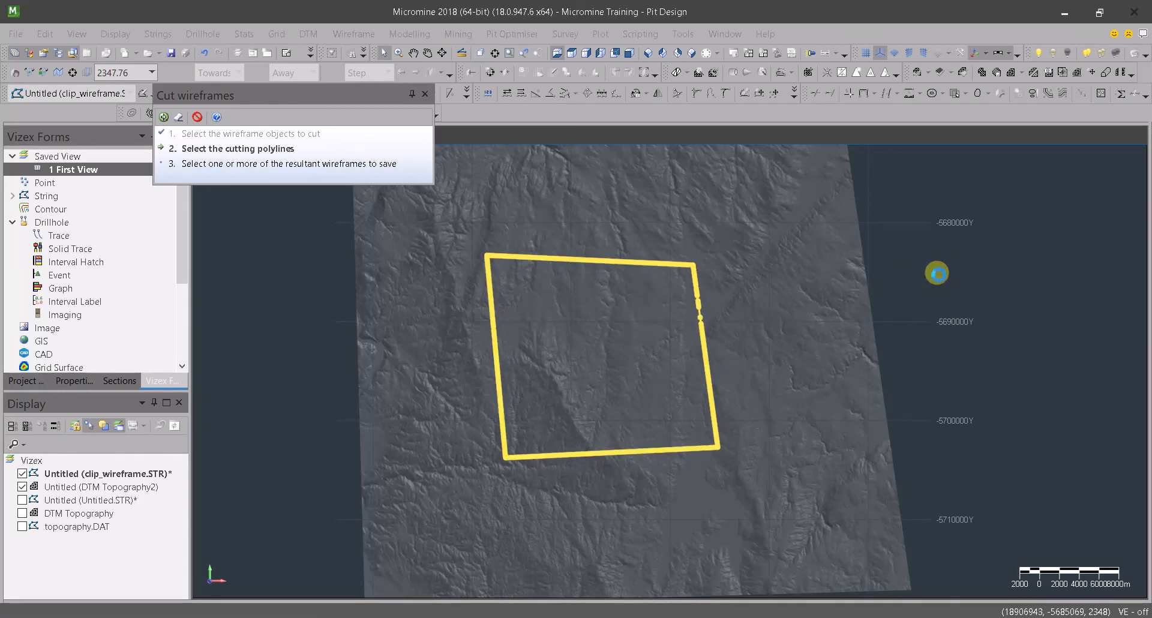
{"action": "right_click", "coordinate": [937, 273]}
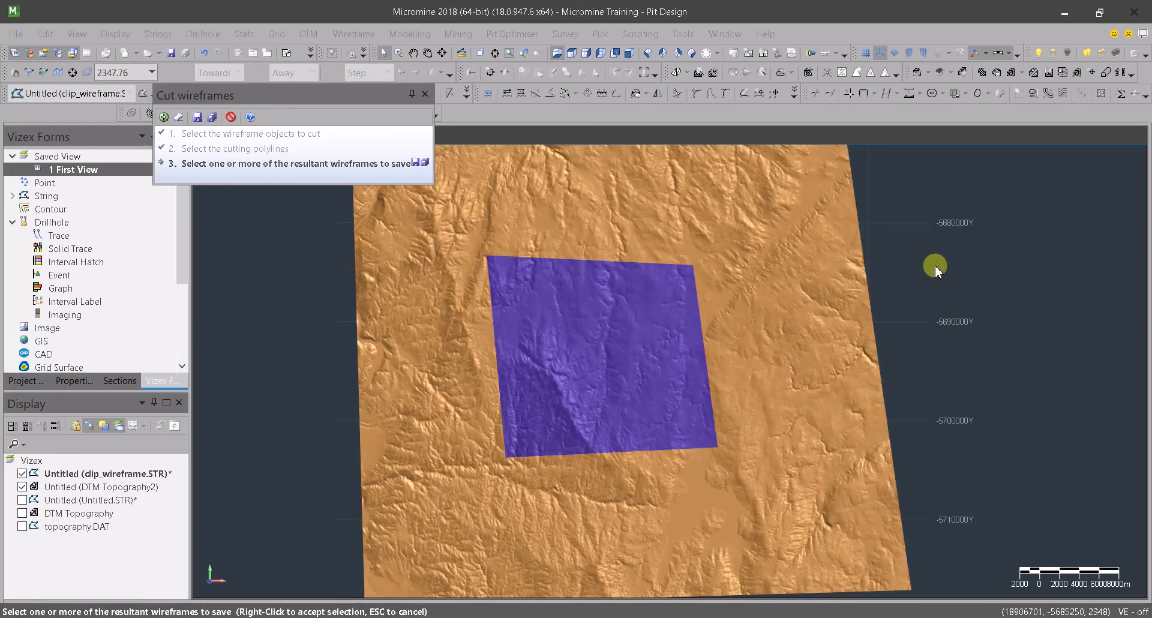
Try to save the inner piece of the cut wireframe with Auto load enabled, and leave the cut without saving
{"action": "mouse_move", "coordinate": [596, 537]}
{"action": "middle_mouse_down"}
{"action": "mouse_move", "coordinate": [603, 460]}
{"action": "mouse_move", "coordinate": [532, 335]}
{"action": "mouse_move", "coordinate": [523, 447]}
{"action": "middle_mouse_up"}
{"action": "middle_click_drag", "start_coordinate": [678, 444], "coordinate": [586, 407]}
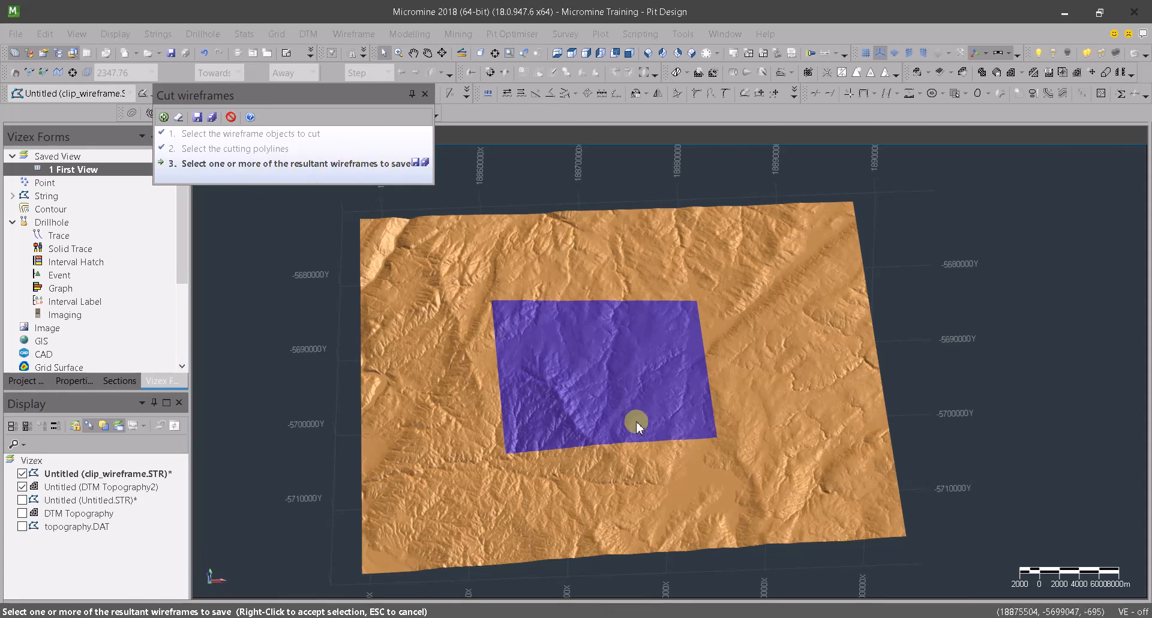
{"action": "left_click", "coordinate": [592, 351]}
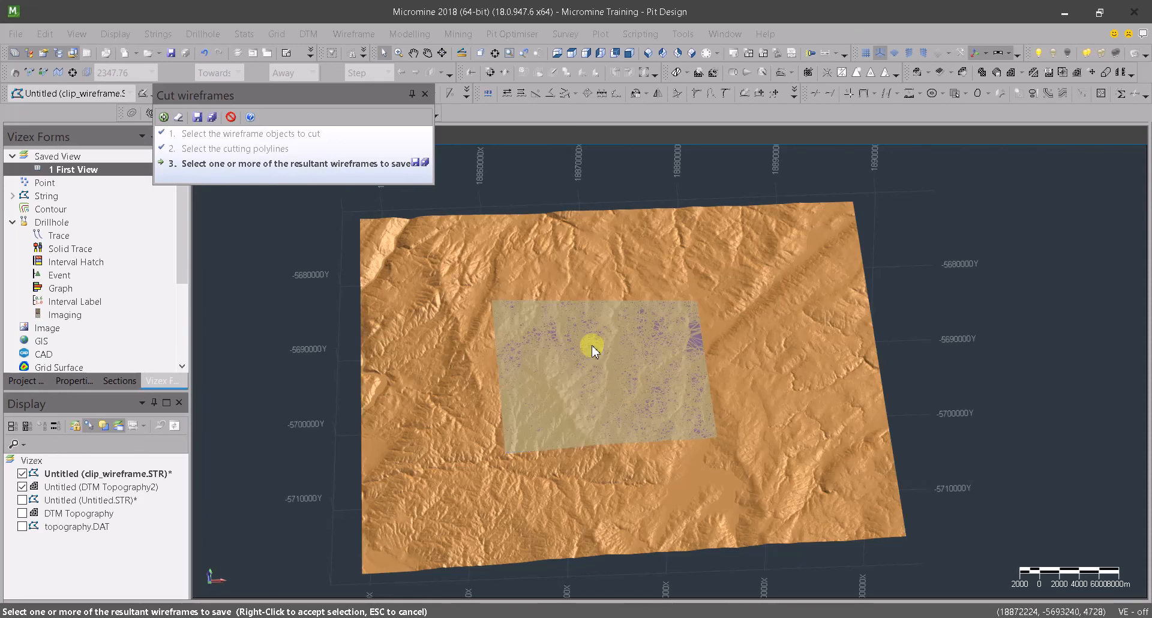
{"action": "left_click", "coordinate": [415, 168]}
{"action": "left_click", "coordinate": [415, 164]}
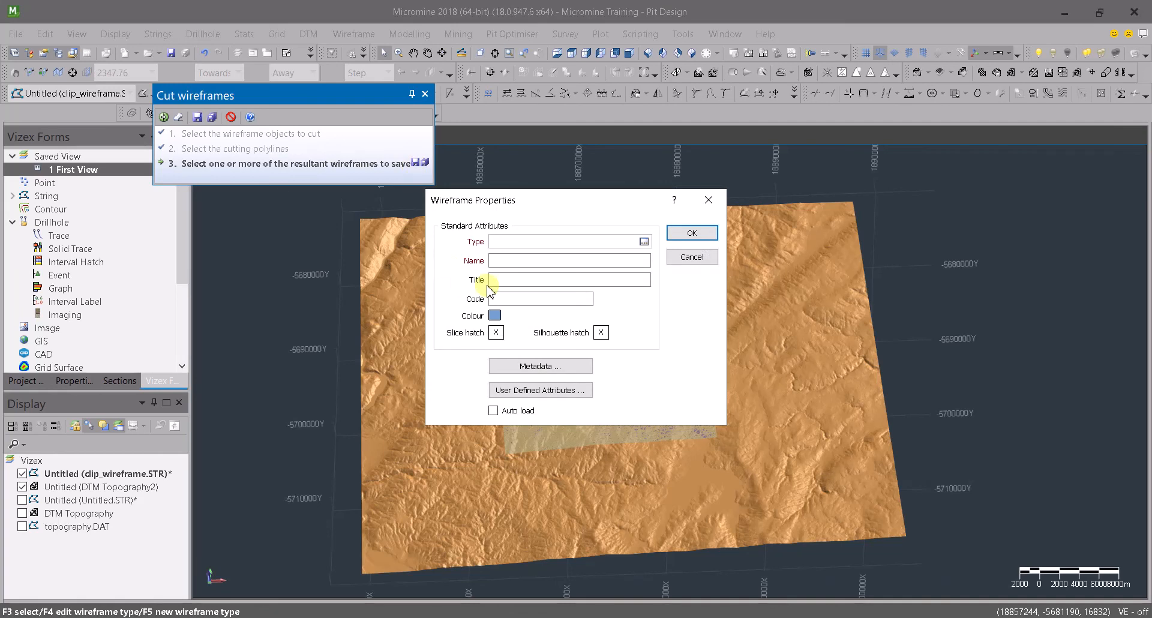
{"action": "left_click", "coordinate": [642, 242]}
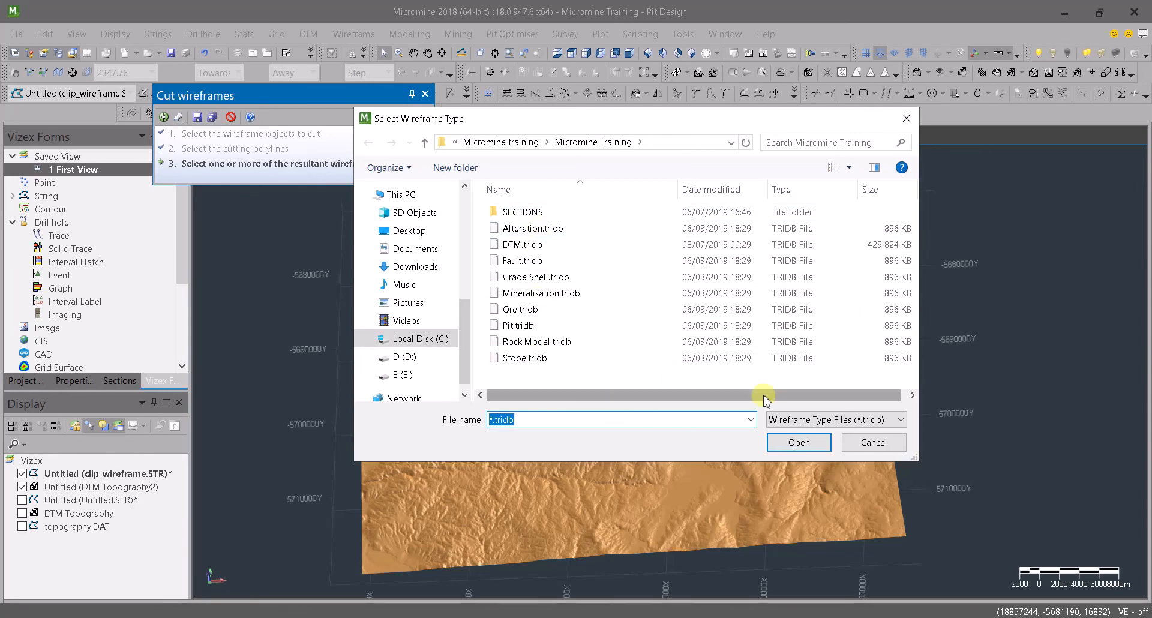
{"action": "left_click", "coordinate": [873, 442]}
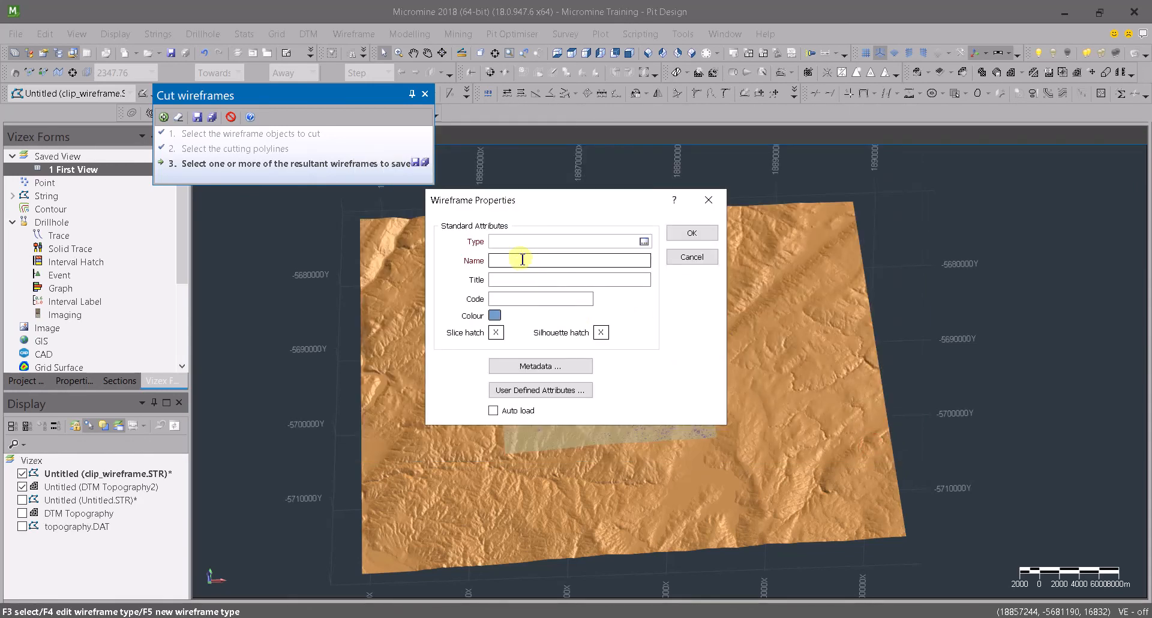
{"action": "left_click", "coordinate": [493, 410]}
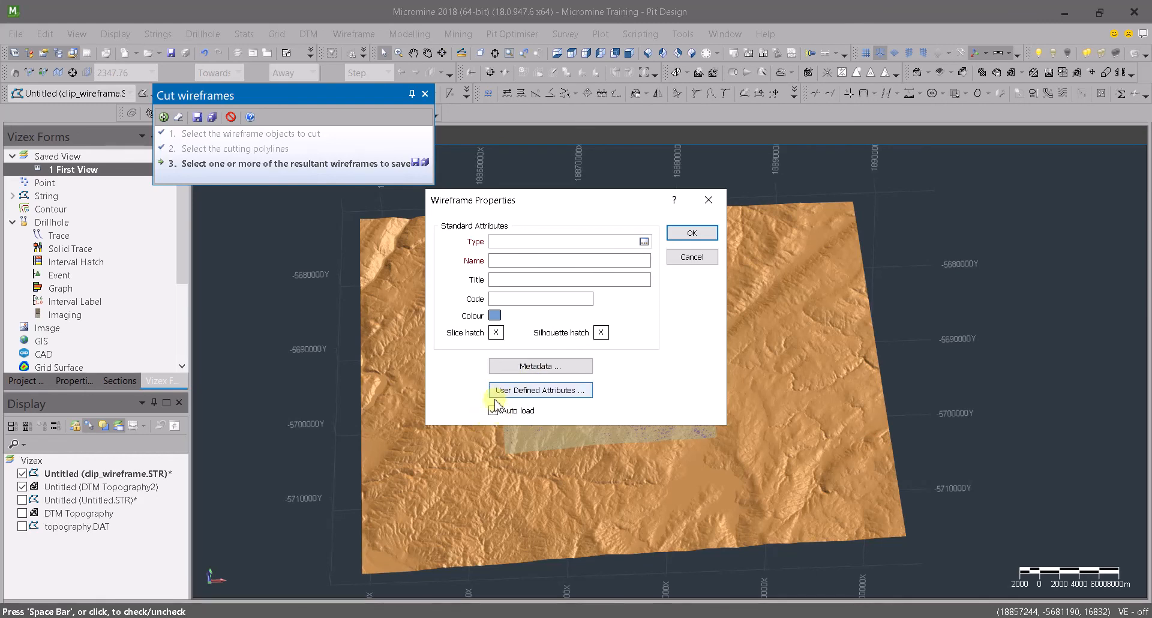
{"action": "left_click", "coordinate": [692, 259]}
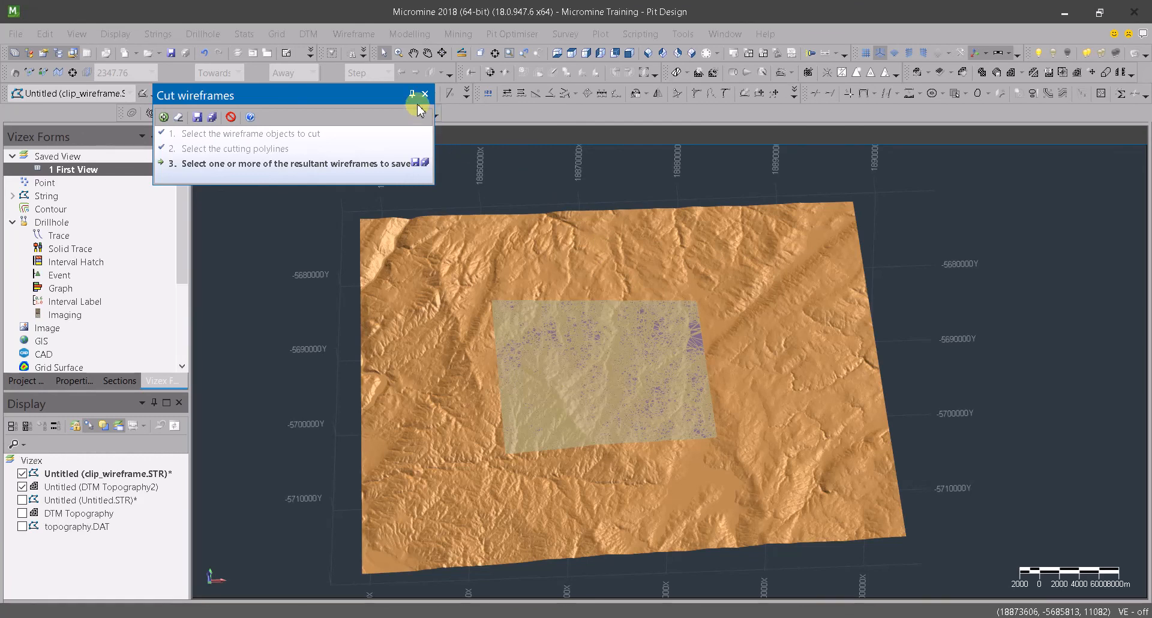
{"action": "left_click", "coordinate": [425, 95]}
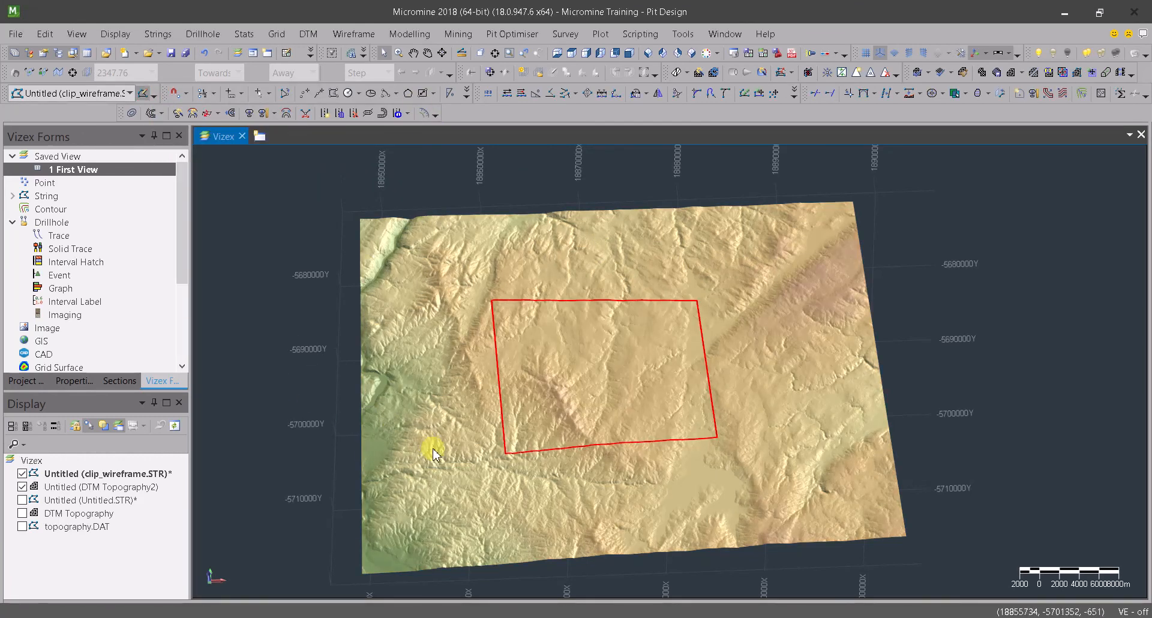
{"action": "left_click_drag", "start_coordinate": [525, 447], "coordinate": [452, 473]}
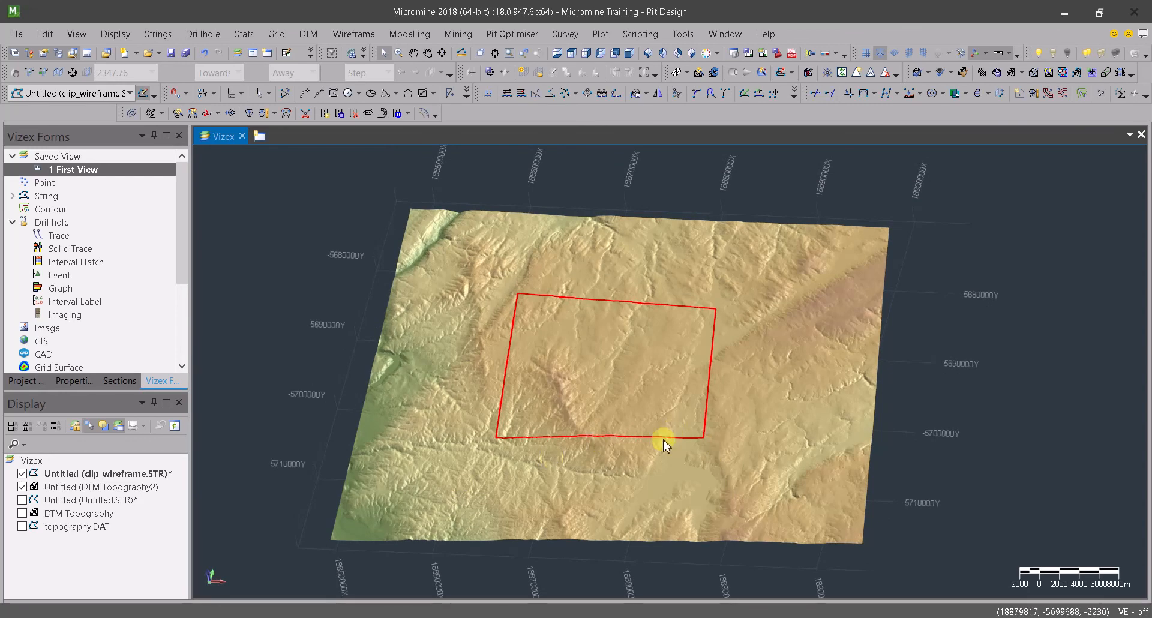
{"action": "left_click_drag", "start_coordinate": [658, 455], "coordinate": [711, 471]}
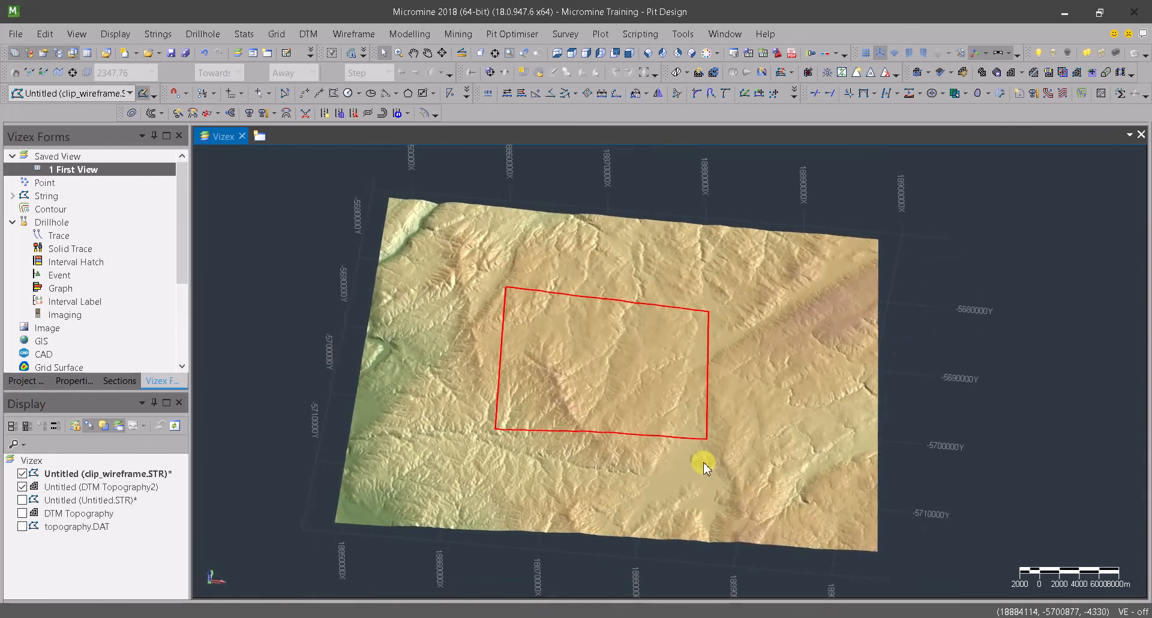